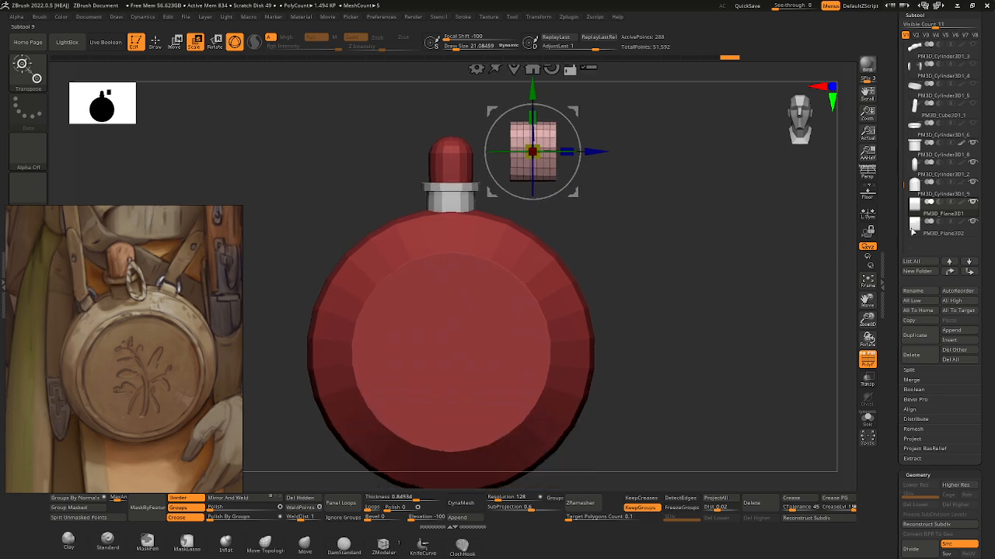
# - Delete the PM3D_Plane3D2 subtool and confirm the deletion
pyautogui.click(926, 234)
pyautogui.click(935, 353)
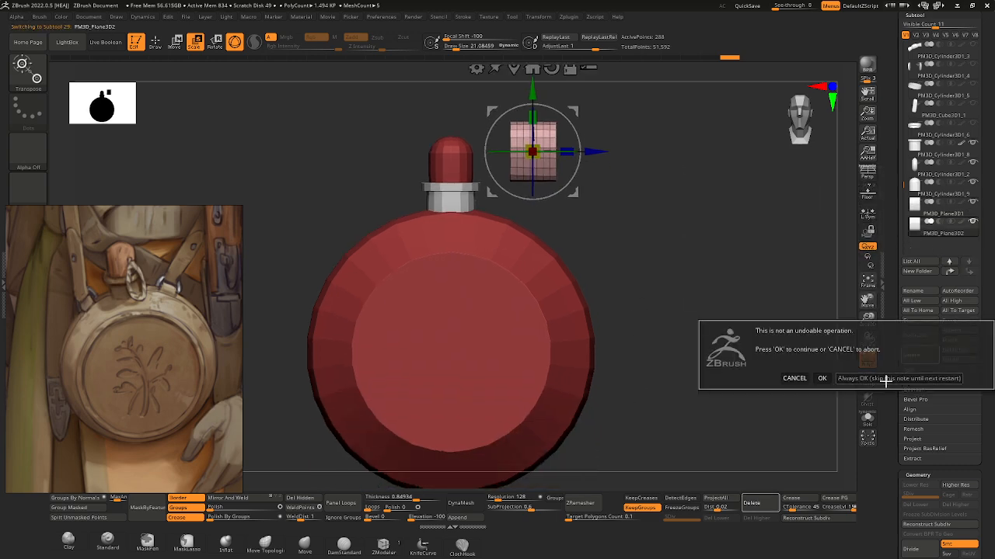
pyautogui.click(822, 378)
# - Append a Plane3D mesh as a new subtool, make it active and frame it
pyautogui.click(948, 333)
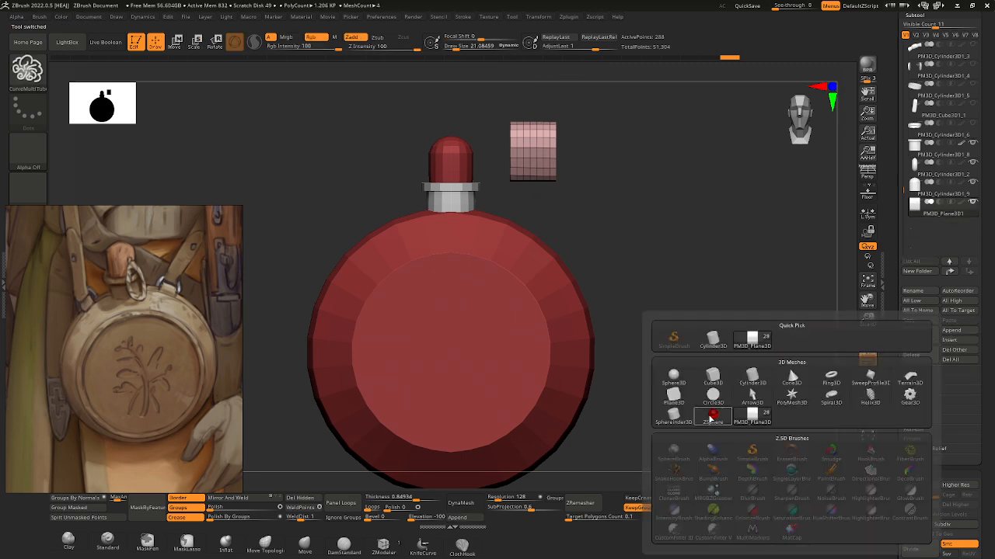
pyautogui.click(673, 397)
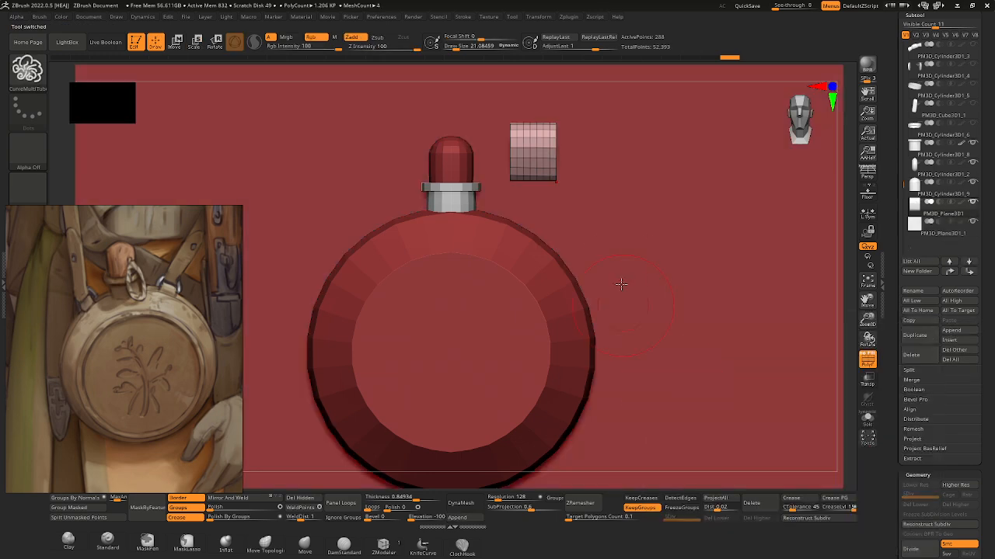
pyautogui.press('f')
# - Subdivide the new plane to subdivision level 4 and delete its lower levels
pyautogui.hotkey('ctrl', 'd')
pyautogui.hotkey('ctrl', 'd')
pyautogui.hotkey('ctrl', 'd')
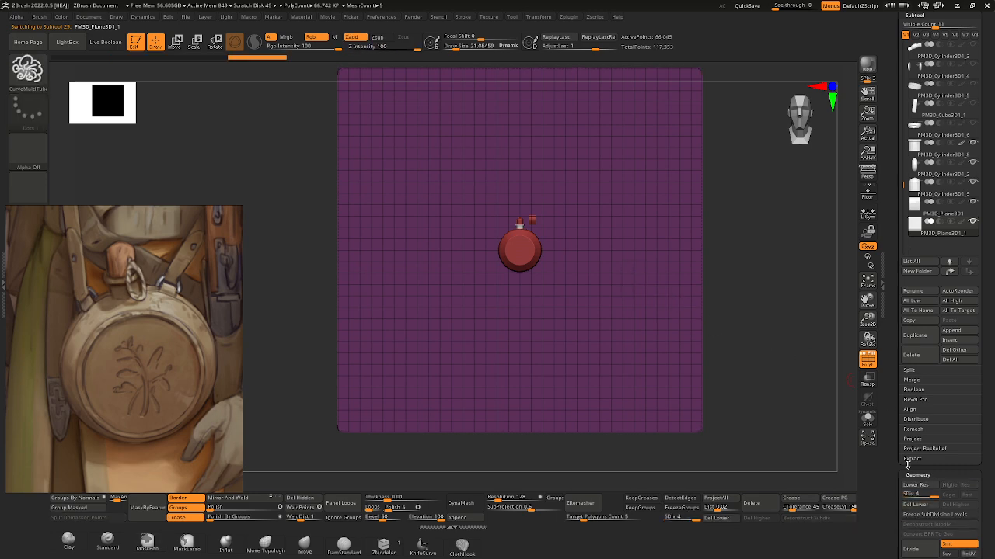
pyautogui.click(915, 504)
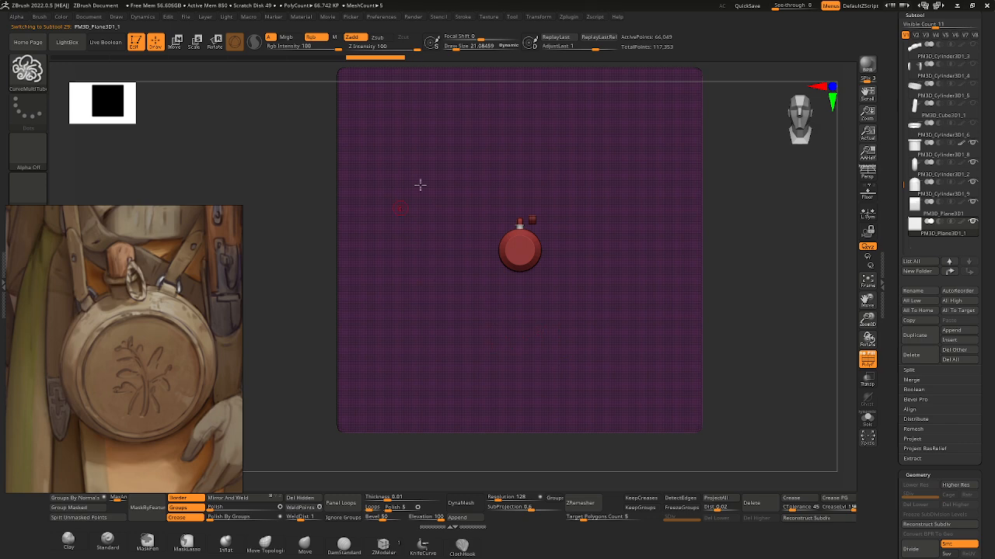
pyautogui.press('ctrl')
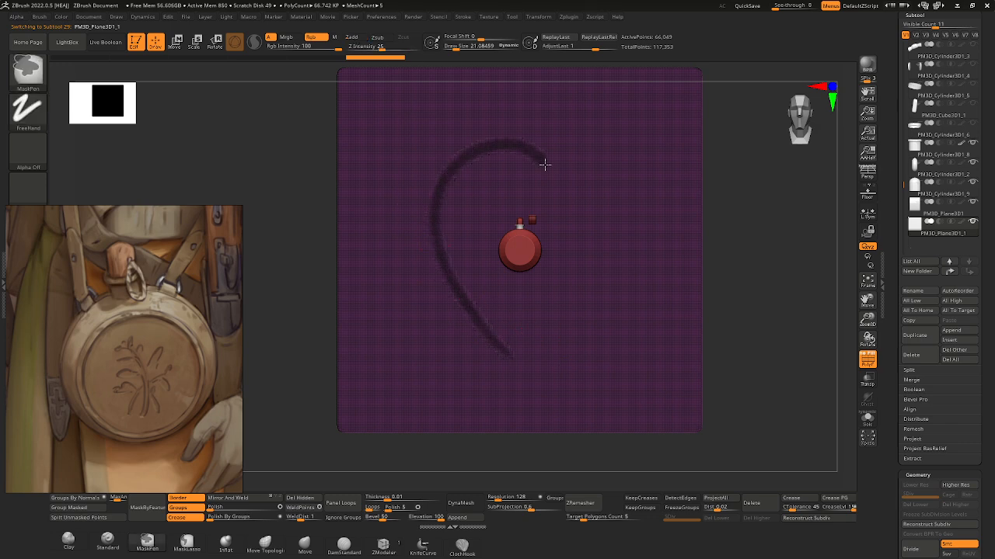
pyautogui.keyDown('ctrl'); pyautogui.moveTo(544, 164); pyautogui.dragTo(548, 236); pyautogui.keyUp('ctrl')
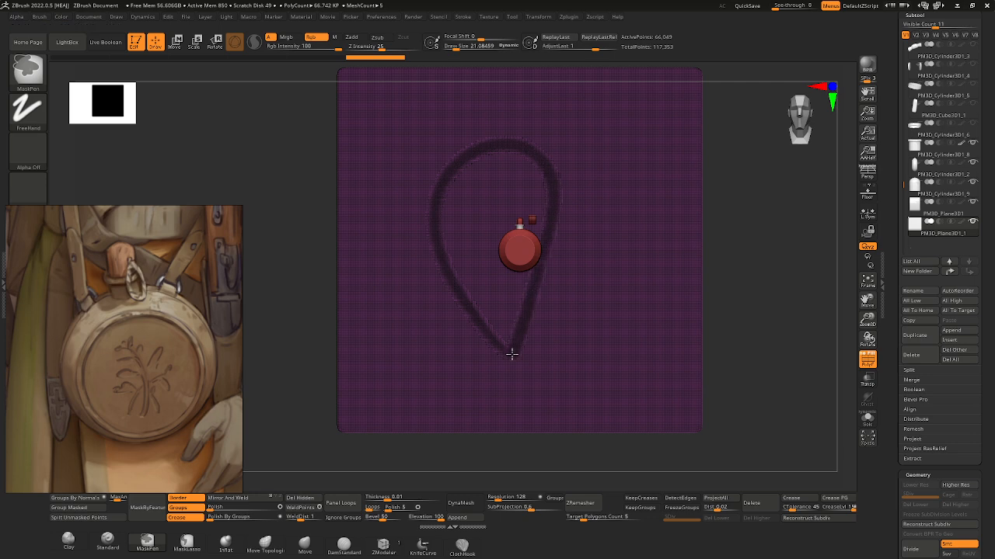
pyautogui.keyDown('ctrl'); pyautogui.moveTo(512, 354); pyautogui.dragTo(513, 357); pyautogui.keyUp('ctrl')
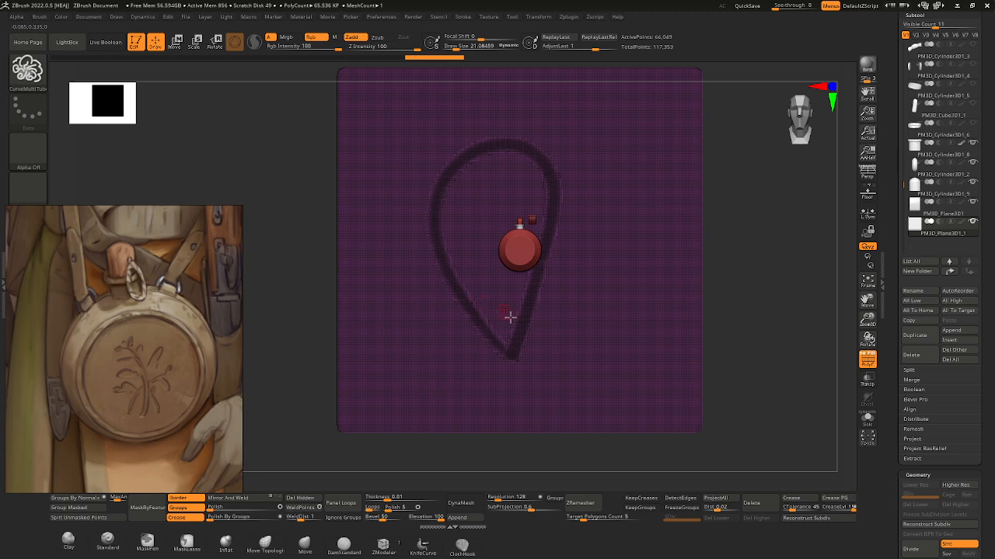
pyautogui.hotkey('ctrl', 'z')
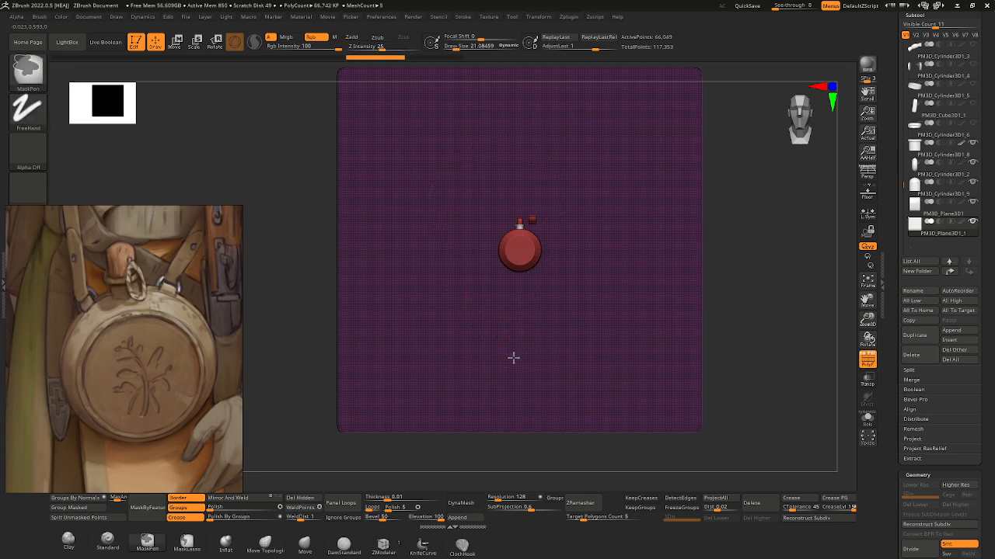
pyautogui.keyDown('ctrl'); pyautogui.moveTo(514, 359); pyautogui.dragTo(484, 296); pyautogui.keyUp('ctrl')
pyautogui.hotkey('ctrl', 'z')
# - Mask a symmetrical, downward-pointing teardrop outline around the canteen on the plane and turn it into its own polygroup
pyautogui.moveTo(500, 340)
pyautogui.keyDown('ctrl'); pyautogui.mouseDown()
pyautogui.moveTo(470, 275)
pyautogui.moveTo(477, 209)
pyautogui.moveTo(520, 183)
pyautogui.mouseUp(); pyautogui.keyUp('ctrl')
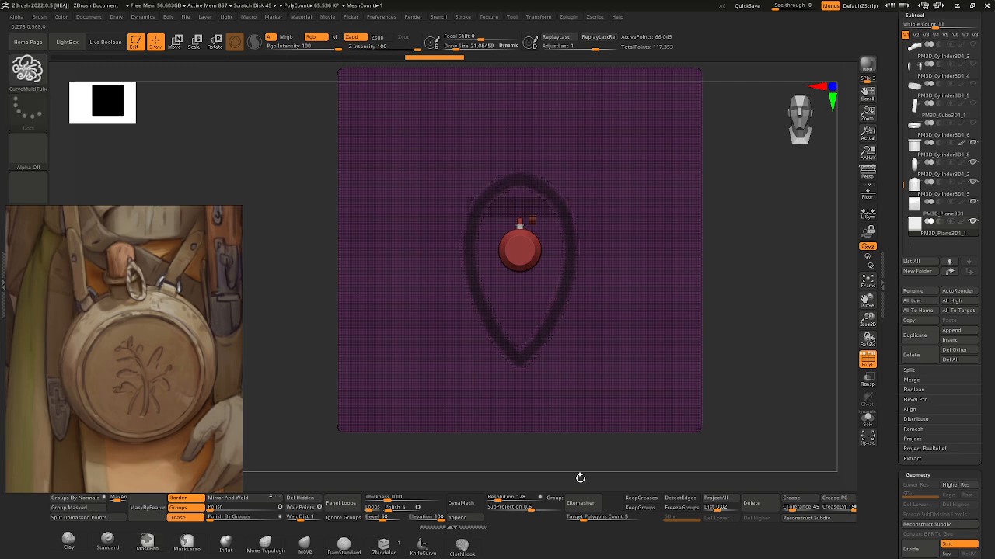
pyautogui.keyDown('ctrl'); pyautogui.moveTo(568, 326); pyautogui.dragTo(574, 358, button='right'); pyautogui.keyUp('ctrl')
pyautogui.hotkey('ctrl', 'w')
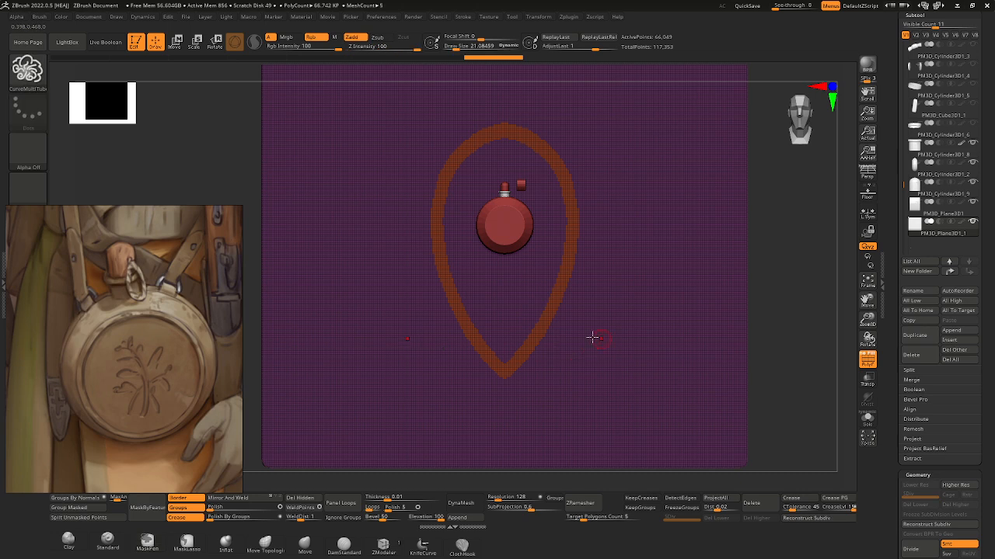
# - Isolate the teardrop polygroup, delete the hidden rest of the plane and smooth the outline with Polish By Groups
pyautogui.keyDown('ctrl'); pyautogui.keyDown('shift'); pyautogui.click(553, 313); pyautogui.keyUp('shift'); pyautogui.keyUp('ctrl')
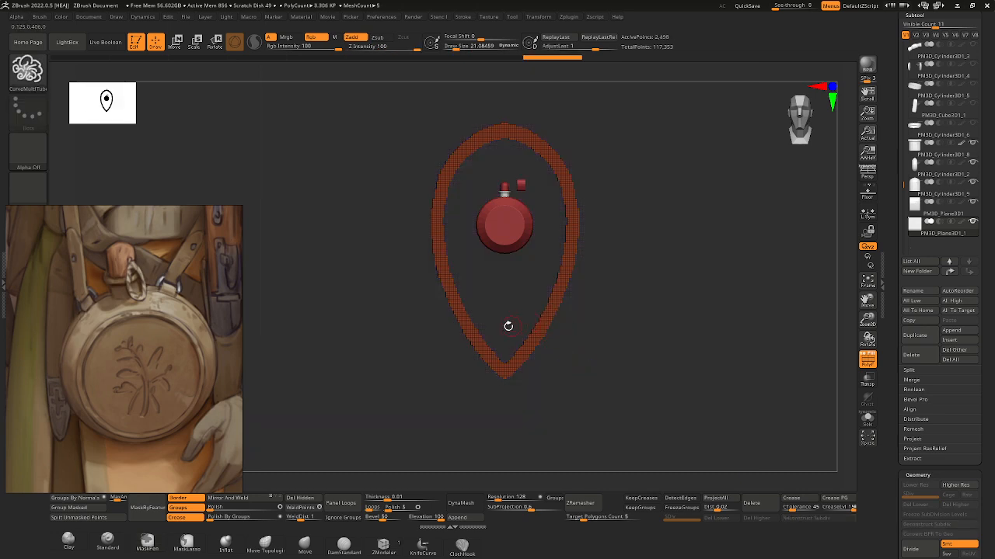
pyautogui.click(300, 499)
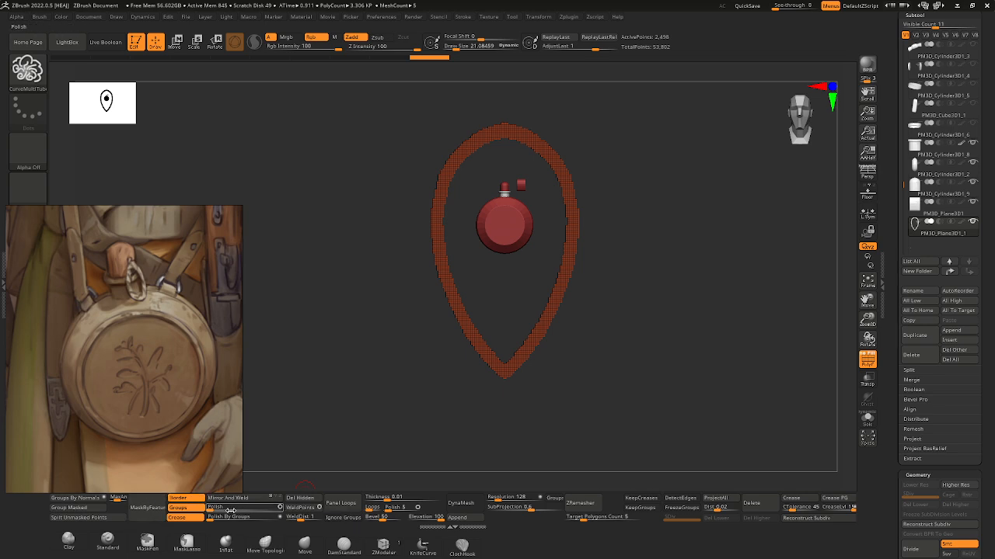
pyautogui.moveTo(220, 518); pyautogui.dragTo(240, 519)
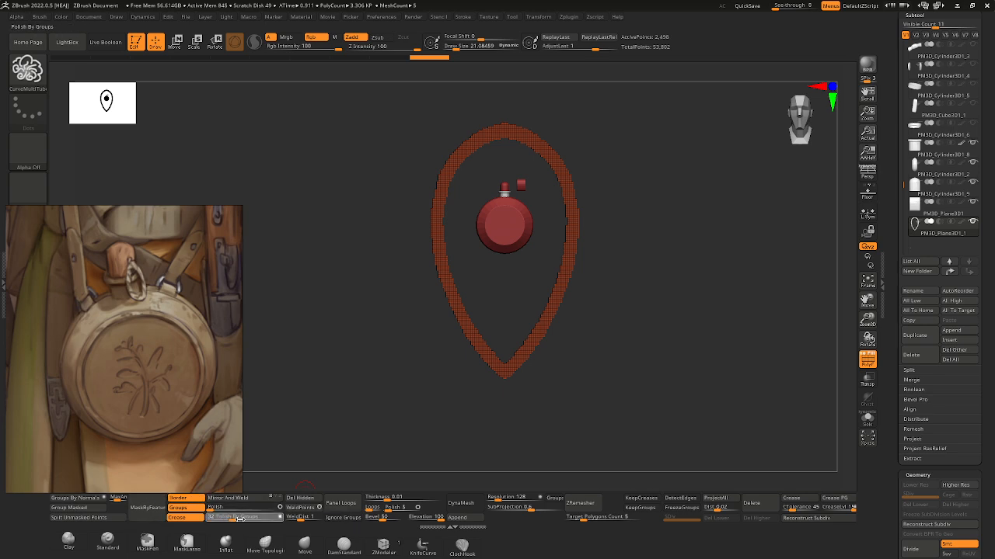
# - ZRemesh the teardrop outline, lowering the target polygons count to 0.1 for a coarse, clean topology
pyautogui.click(577, 504)
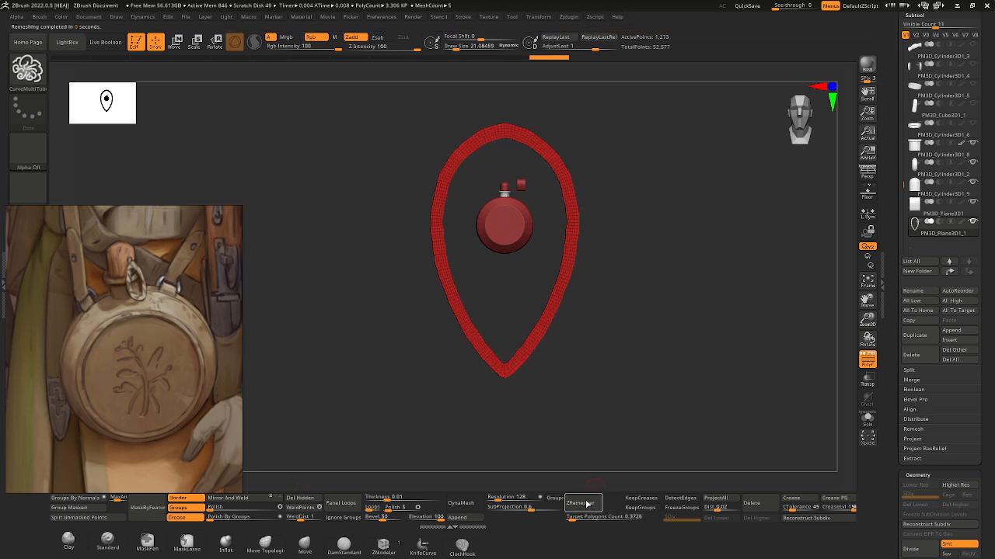
pyautogui.moveTo(579, 517); pyautogui.dragTo(566, 517)
pyautogui.click(582, 505)
pyautogui.keyDown('ctrl'); pyautogui.moveTo(510, 316); pyautogui.dragTo(536, 302, button='right'); pyautogui.keyUp('ctrl')
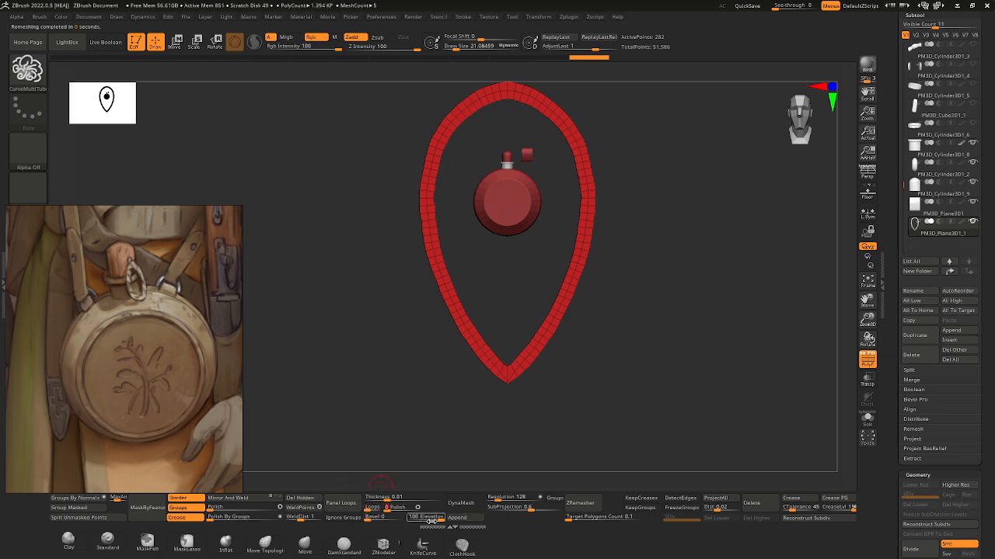
# - Try Panel Loops on the teardrop at thickness 0.01 and again at 0.08273, undoing each trial
pyautogui.moveTo(469, 380); pyautogui.dragTo(497, 376)
pyautogui.click(350, 502)
pyautogui.hotkey('ctrl', 'z')
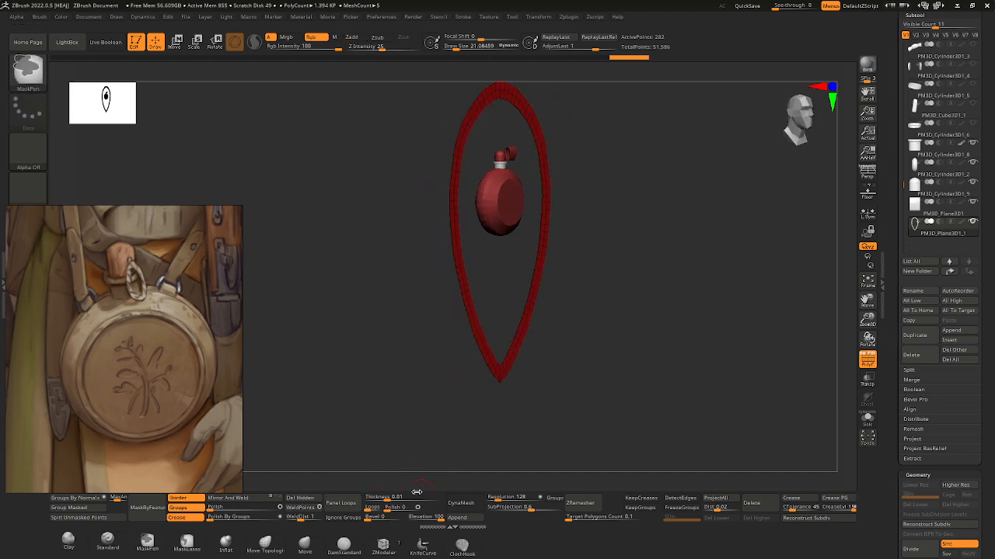
pyautogui.moveTo(395, 495); pyautogui.dragTo(400, 496)
pyautogui.click(353, 502)
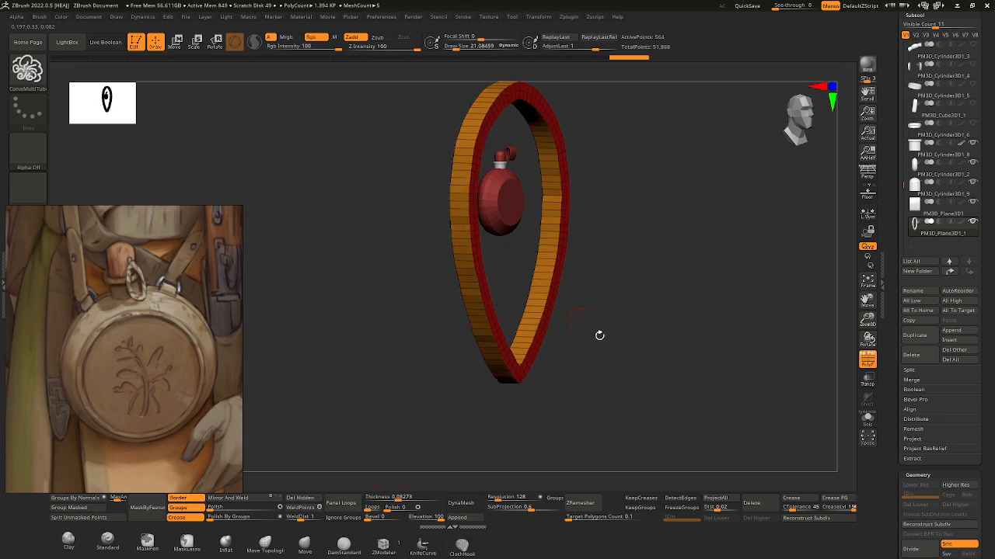
pyautogui.moveTo(599, 335); pyautogui.dragTo(561, 367)
pyautogui.hotkey('ctrl', 'z')
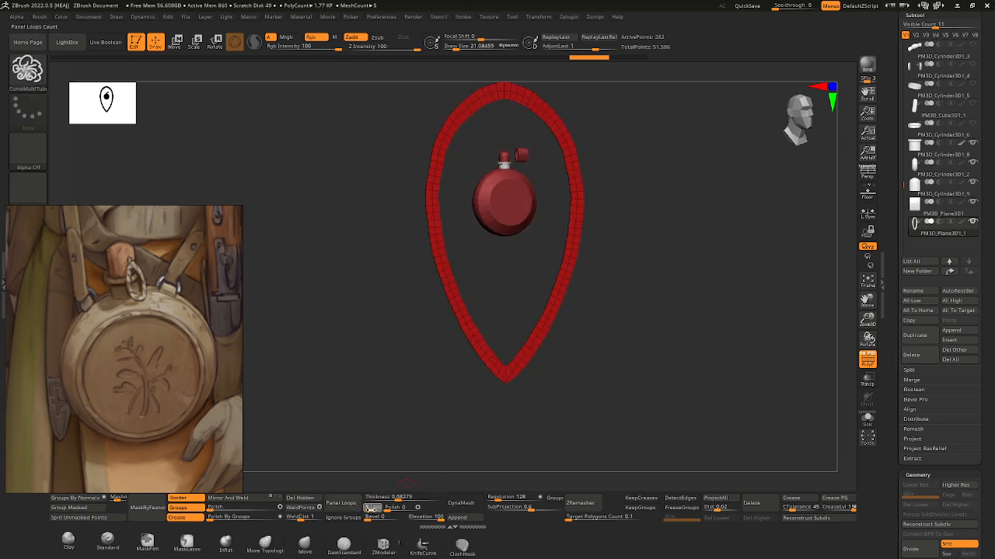
# - Try Panel Loops on the teardrop with a higher loops count, inspect the sides and undo it
pyautogui.moveTo(372, 509); pyautogui.dragTo(370, 510)
pyautogui.click(348, 503)
pyautogui.moveTo(391, 420); pyautogui.dragTo(445, 397)
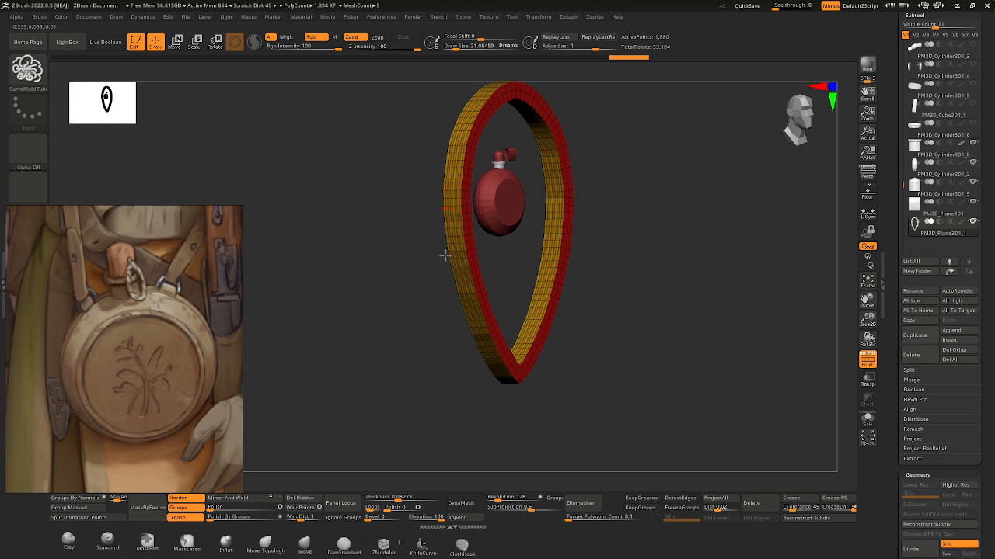
pyautogui.moveTo(422, 322); pyautogui.dragTo(479, 315)
pyautogui.moveTo(610, 372); pyautogui.dragTo(471, 409)
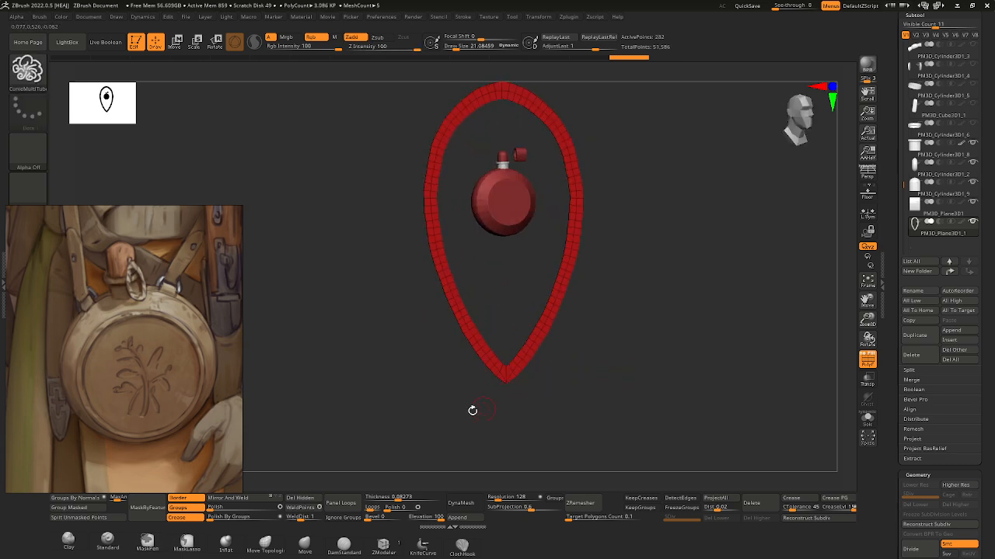
pyautogui.hotkey('ctrl', 'z')
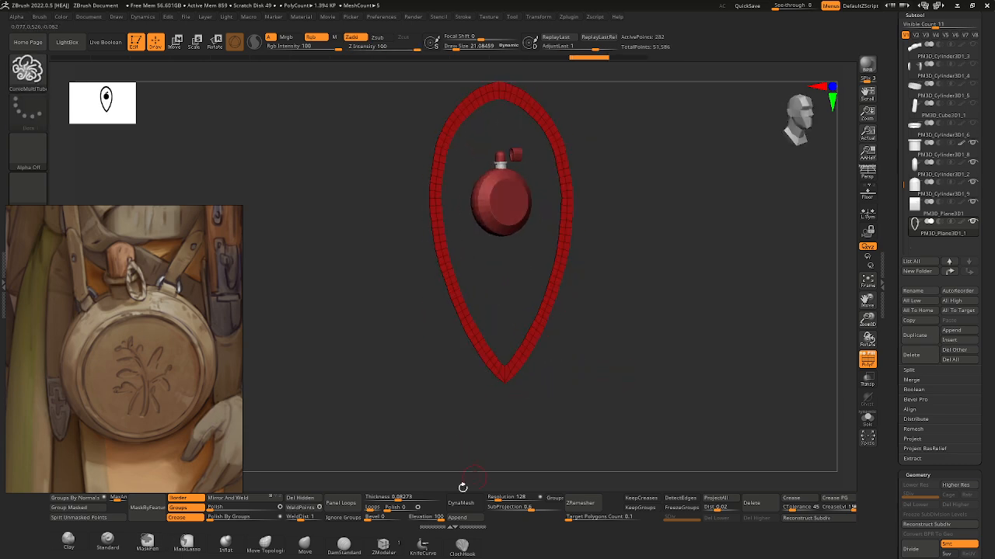
# - Try Panel Loops on the teardrop with Bevel 9, inspect the edges up close and undo it
pyautogui.moveTo(367, 519); pyautogui.dragTo(370, 519)
pyautogui.click(355, 503)
pyautogui.moveTo(437, 382); pyautogui.dragTo(448, 232)
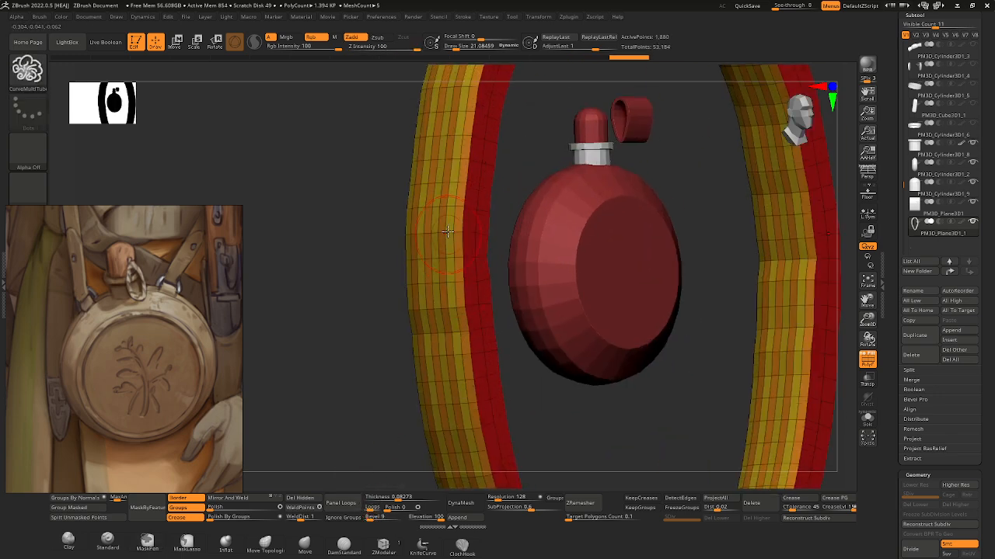
pyautogui.moveTo(342, 224); pyautogui.dragTo(492, 99)
pyautogui.hotkey('ctrl', 'z')
# - Extrude the teardrop into a solid ring with Panel Loops, using Bevel 0, Elevation -100 and thickness 0.08273
pyautogui.moveTo(482, 167); pyautogui.dragTo(455, 351)
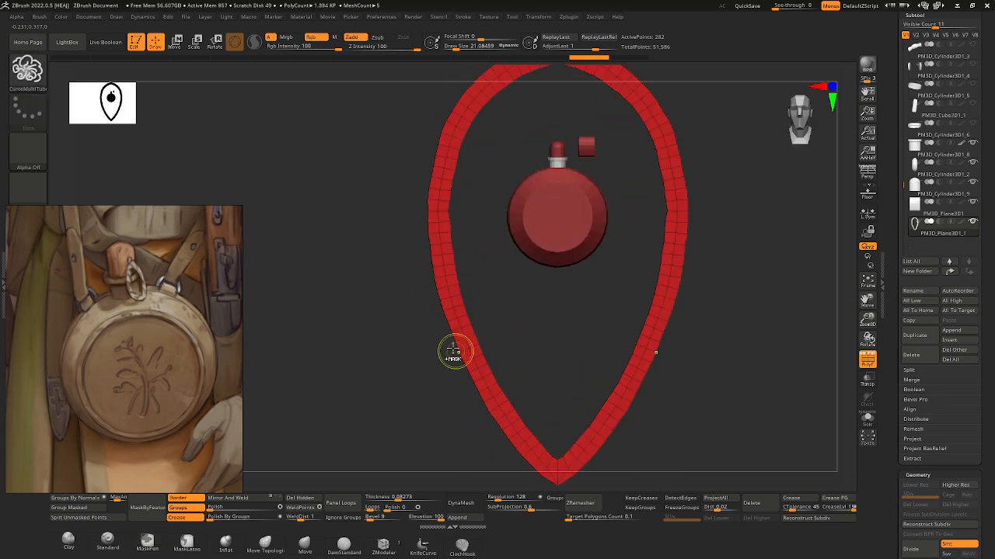
pyautogui.keyDown('alt'); pyautogui.moveTo(441, 422); pyautogui.dragTo(389, 401); pyautogui.keyUp('alt')
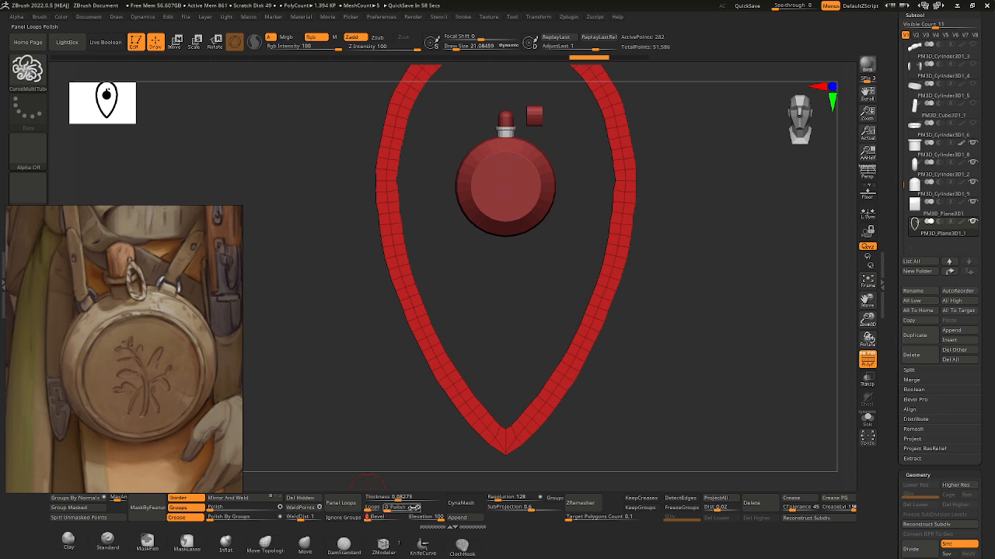
pyautogui.moveTo(428, 519); pyautogui.dragTo(400, 519)
pyautogui.moveTo(421, 464); pyautogui.dragTo(397, 485)
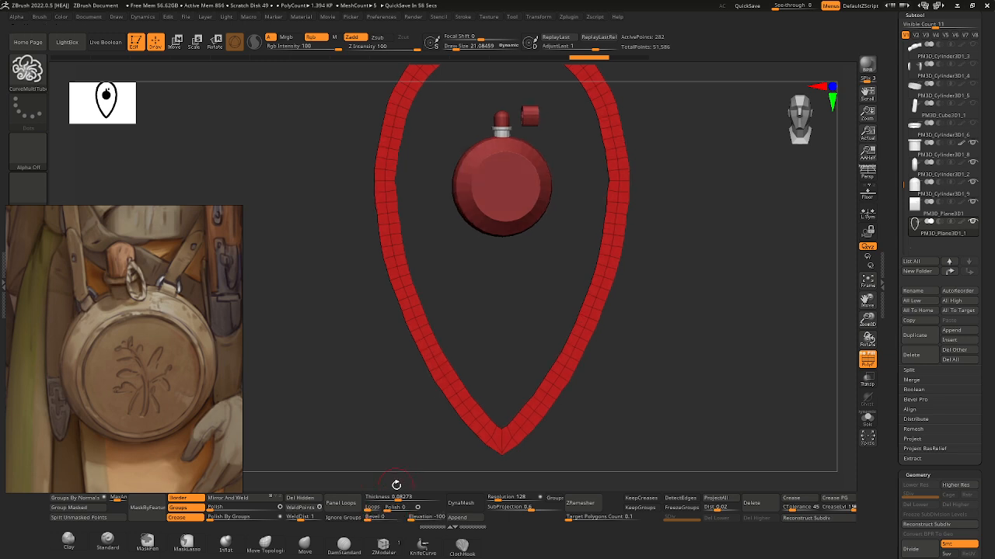
pyautogui.click(349, 504)
# - Delete the large teardrop ring subtool PM3D_Plane3D1_1 and confirm the deletion
pyautogui.moveTo(383, 444)
pyautogui.keyDown('alt'); pyautogui.mouseDown()
pyautogui.moveTo(379, 392)
pyautogui.moveTo(401, 329)
pyautogui.moveTo(502, 346)
pyautogui.moveTo(471, 218)
pyautogui.moveTo(465, 124)
pyautogui.moveTo(417, 173)
pyautogui.moveTo(413, 382)
pyautogui.moveTo(403, 398)
pyautogui.mouseUp(); pyautogui.keyUp('alt')
pyautogui.press('w')
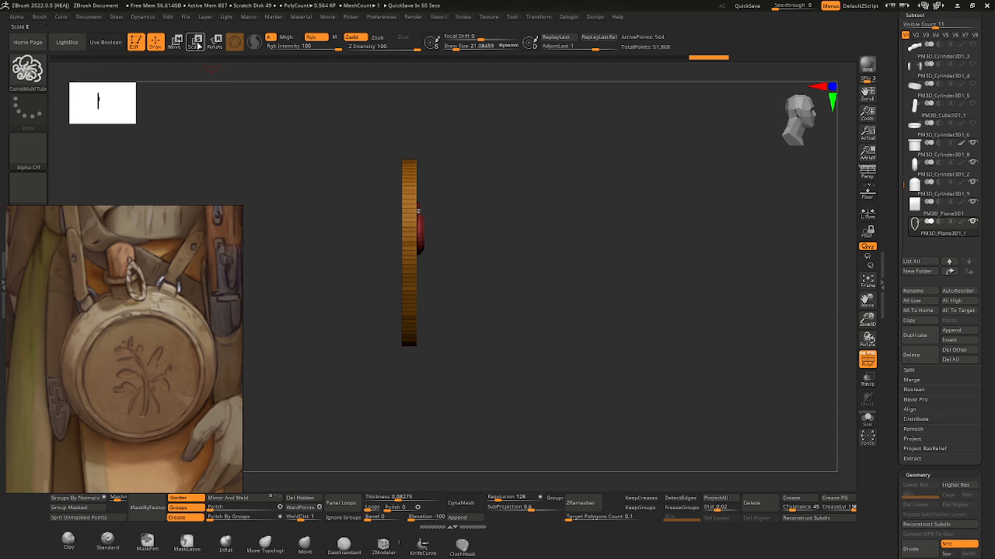
pyautogui.moveTo(469, 233); pyautogui.dragTo(696, 344)
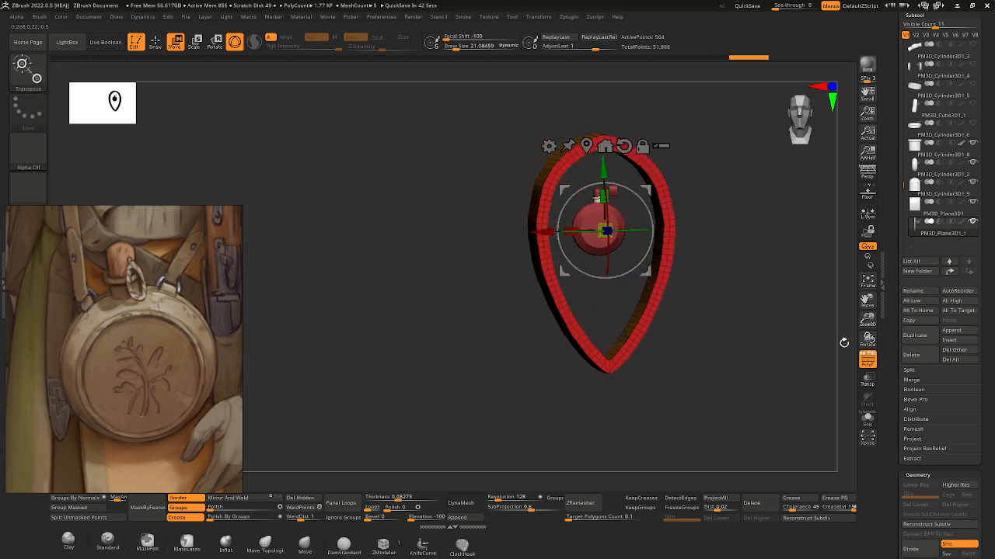
pyautogui.moveTo(644, 392); pyautogui.dragTo(703, 395)
pyautogui.click(911, 355)
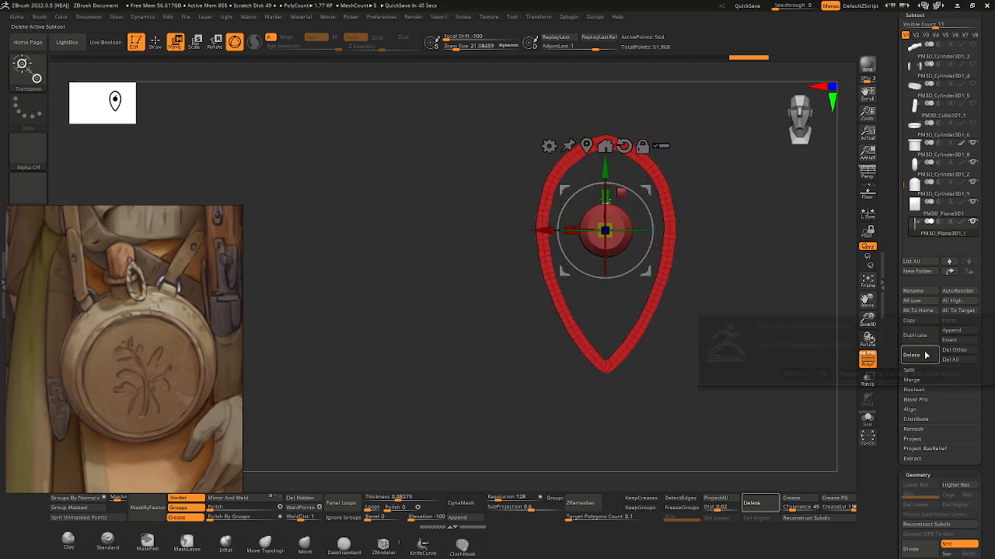
pyautogui.click(821, 374)
# - Move the small teardrop ring down onto the canteen's shoulder beside the neck, angling it and scaling it down
pyautogui.keyDown('alt'); pyautogui.moveTo(687, 121); pyautogui.dragTo(516, 237); pyautogui.keyUp('alt')
pyautogui.click(180, 44)
pyautogui.moveTo(681, 263); pyautogui.dragTo(661, 268)
pyautogui.moveTo(592, 181); pyautogui.dragTo(610, 165)
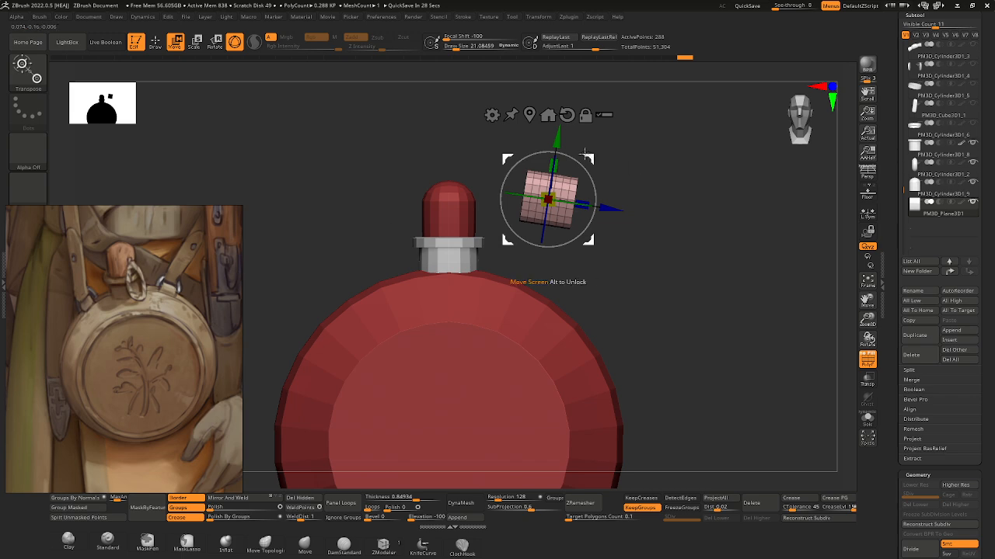
pyautogui.moveTo(554, 140); pyautogui.dragTo(553, 230)
pyautogui.moveTo(588, 259); pyautogui.dragTo(584, 296)
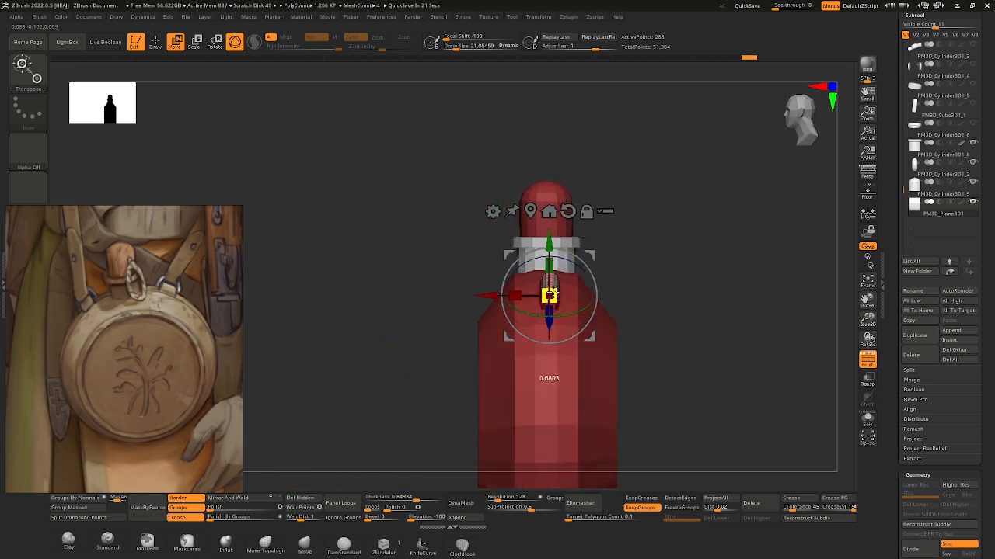
# - Tilt the small ring to follow the slope of the canteen's shoulder and fine-tune its size and position
pyautogui.moveTo(647, 287); pyautogui.dragTo(724, 294)
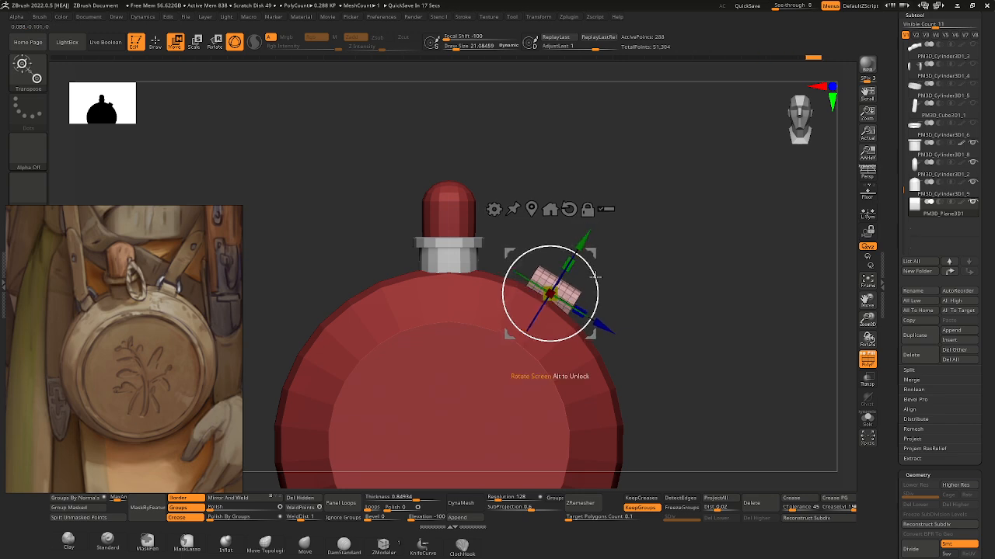
pyautogui.moveTo(595, 277)
pyautogui.mouseDown()
pyautogui.moveTo(588, 268)
pyautogui.moveTo(632, 277)
pyautogui.moveTo(681, 315)
pyautogui.moveTo(597, 261)
pyautogui.moveTo(554, 260)
pyautogui.moveTo(554, 249)
pyautogui.moveTo(533, 277)
pyautogui.mouseUp()
pyautogui.moveTo(642, 285)
pyautogui.mouseDown()
pyautogui.moveTo(706, 292)
pyautogui.moveTo(699, 296)
pyautogui.mouseUp()
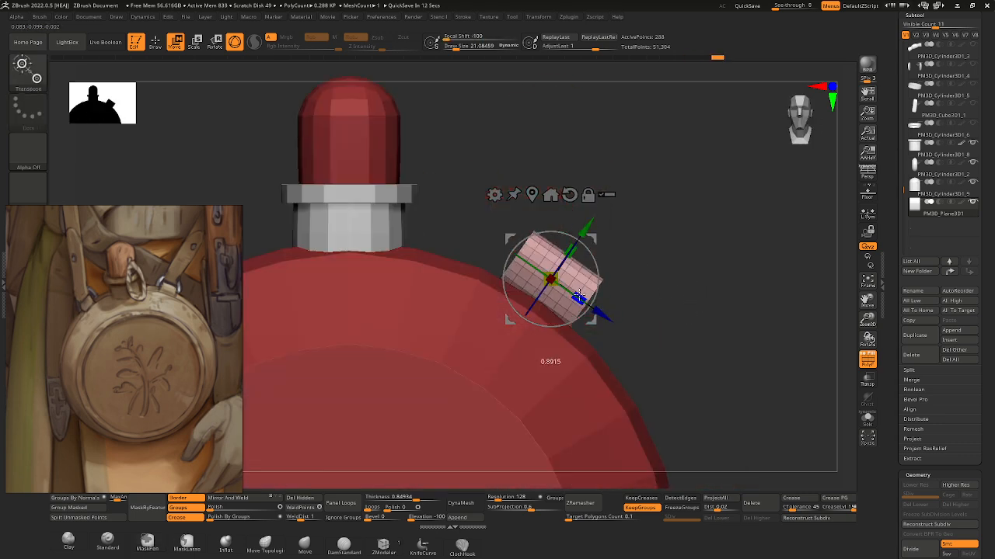
pyautogui.moveTo(579, 220); pyautogui.dragTo(589, 230)
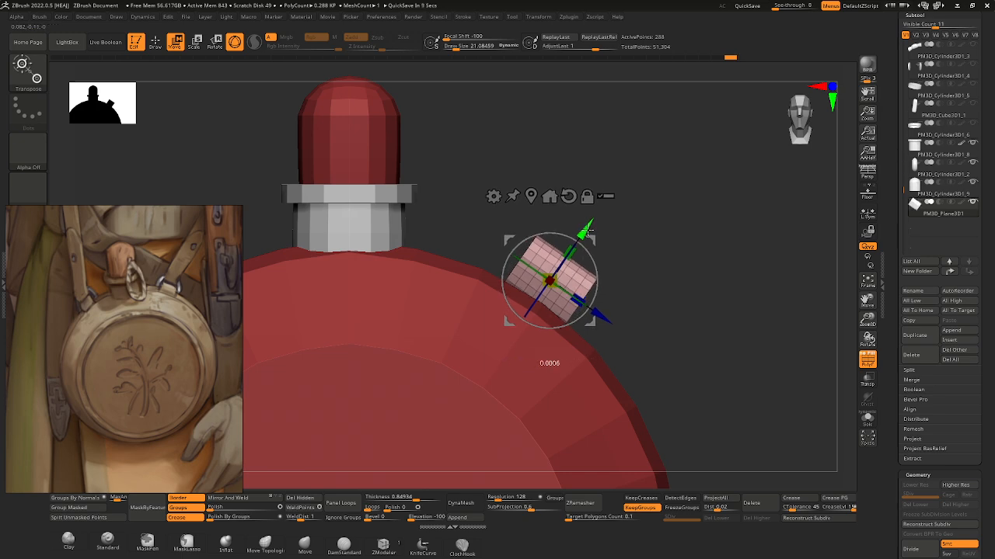
pyautogui.moveTo(609, 307); pyautogui.dragTo(628, 326)
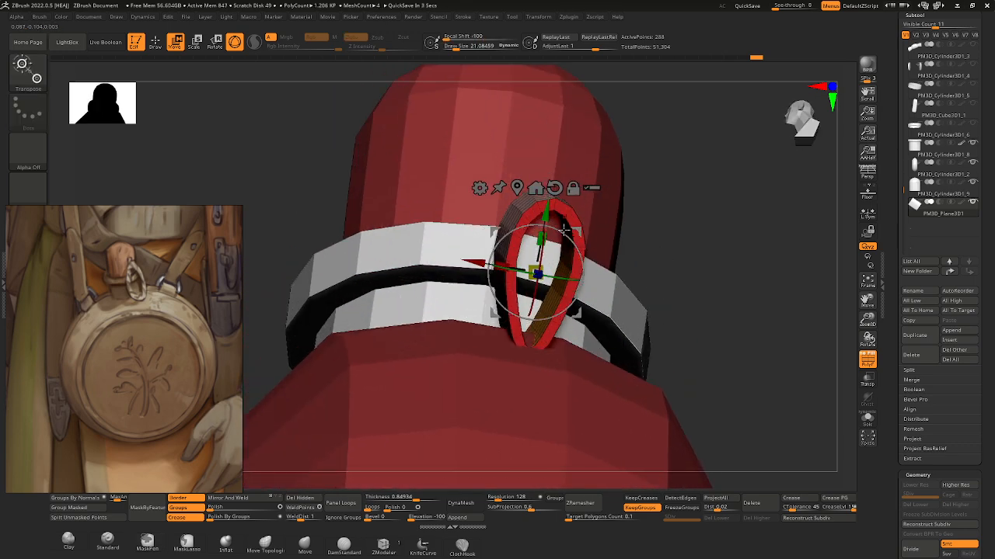
# - Adjust the small teardrop ring's width across the canteen's shoulder so it forms a longer loop
pyautogui.moveTo(674, 252); pyautogui.dragTo(599, 291)
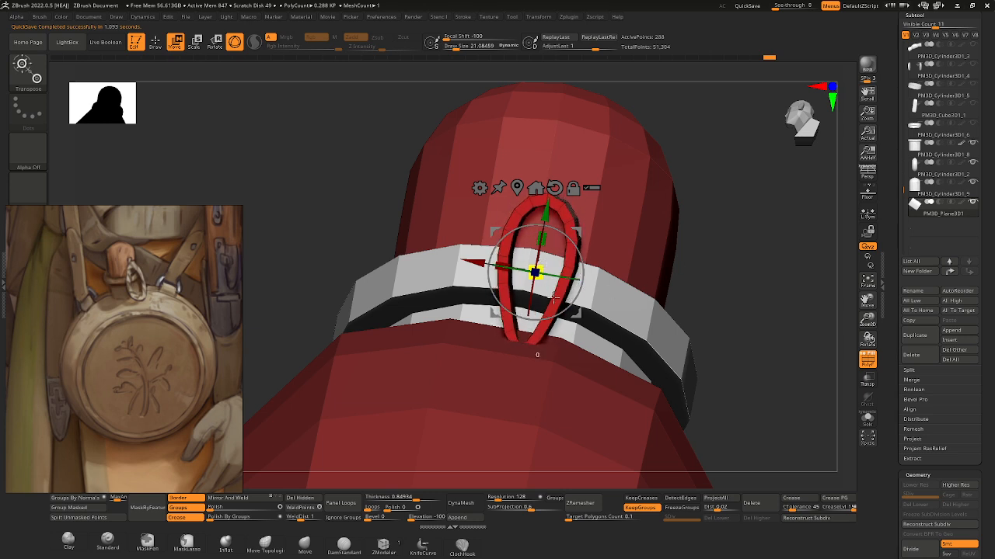
pyautogui.scroll(-5, 970, 372)
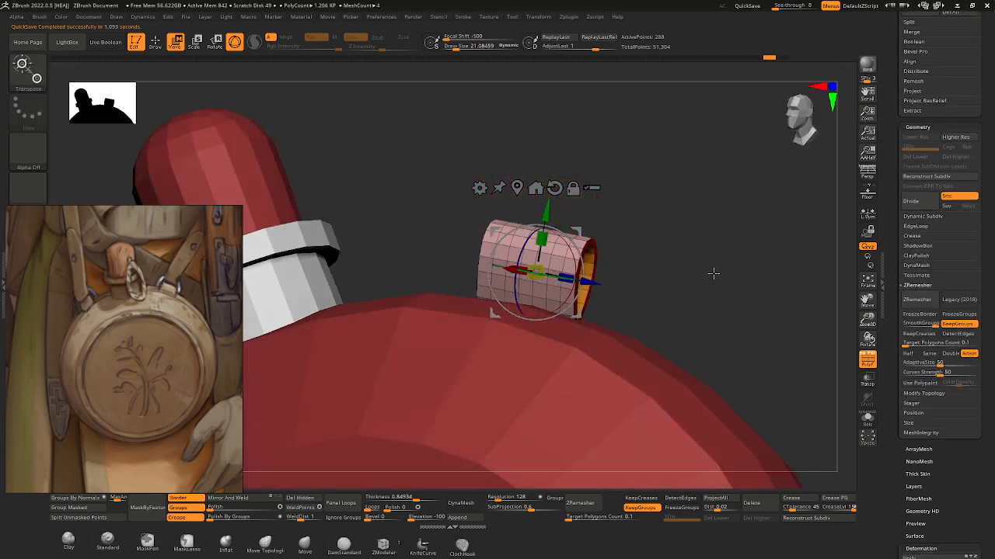
pyautogui.moveTo(646, 265); pyautogui.dragTo(595, 281)
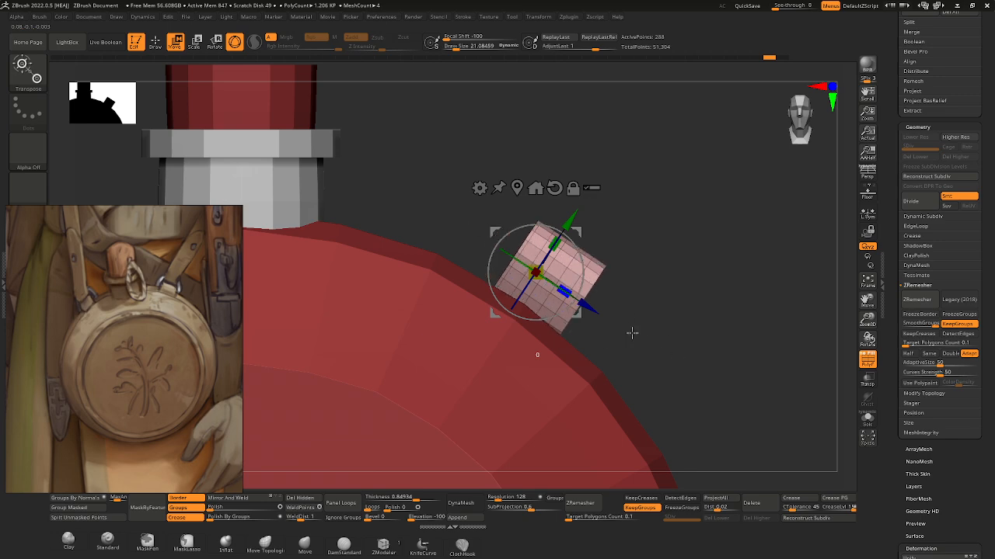
pyautogui.hotkey('ctrl', 'shift', 'z')
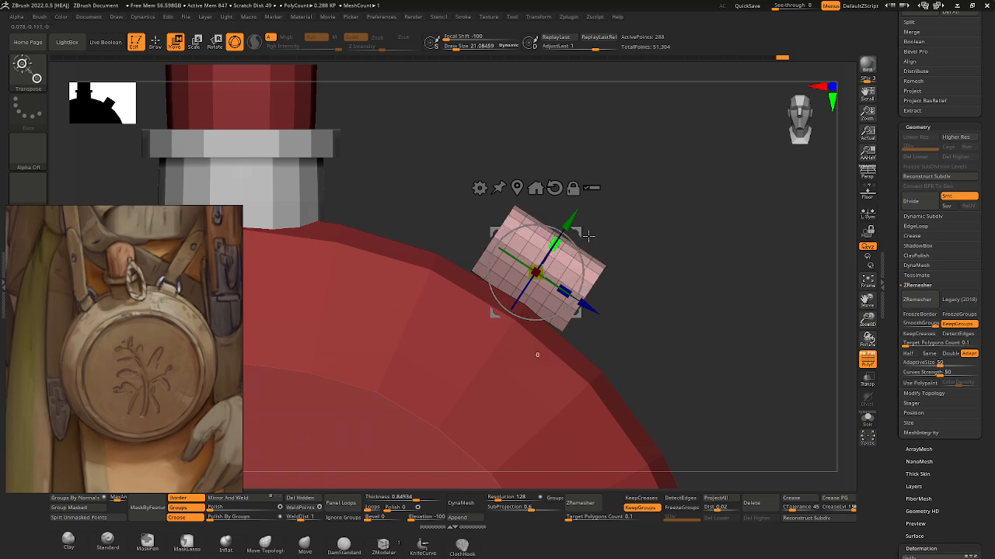
# - Try duplicating the ring twice beside the canteen's shoulder, and undo the copies
pyautogui.moveTo(589, 236); pyautogui.dragTo(750, 257)
pyautogui.keyDown('ctrl'); pyautogui.moveTo(576, 230); pyautogui.dragTo(711, 129); pyautogui.keyUp('ctrl')
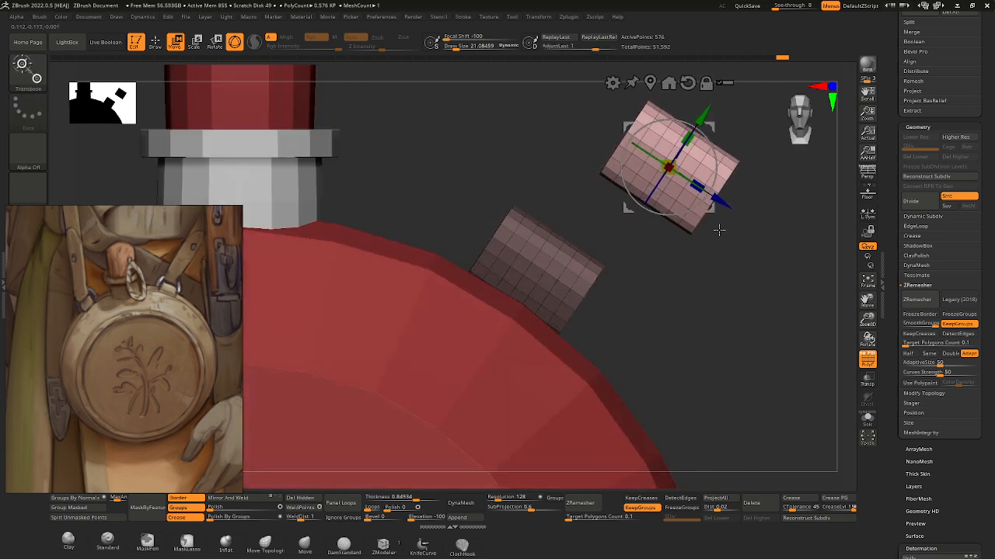
pyautogui.keyDown('alt'); pyautogui.moveTo(638, 278); pyautogui.dragTo(559, 259, button='right'); pyautogui.keyUp('alt')
pyautogui.keyDown('ctrl'); pyautogui.moveTo(559, 259); pyautogui.dragTo(604, 220, button='right'); pyautogui.keyUp('ctrl')
pyautogui.keyDown('ctrl'); pyautogui.moveTo(635, 111); pyautogui.dragTo(517, 74); pyautogui.keyUp('ctrl')
pyautogui.hotkey('ctrl', 'z')
pyautogui.hotkey('ctrl', 'z')
pyautogui.hotkey('ctrl', 'z')
pyautogui.hotkey('ctrl', 'z')
pyautogui.hotkey('ctrl', 'z')
pyautogui.hotkey('ctrl', 'z')
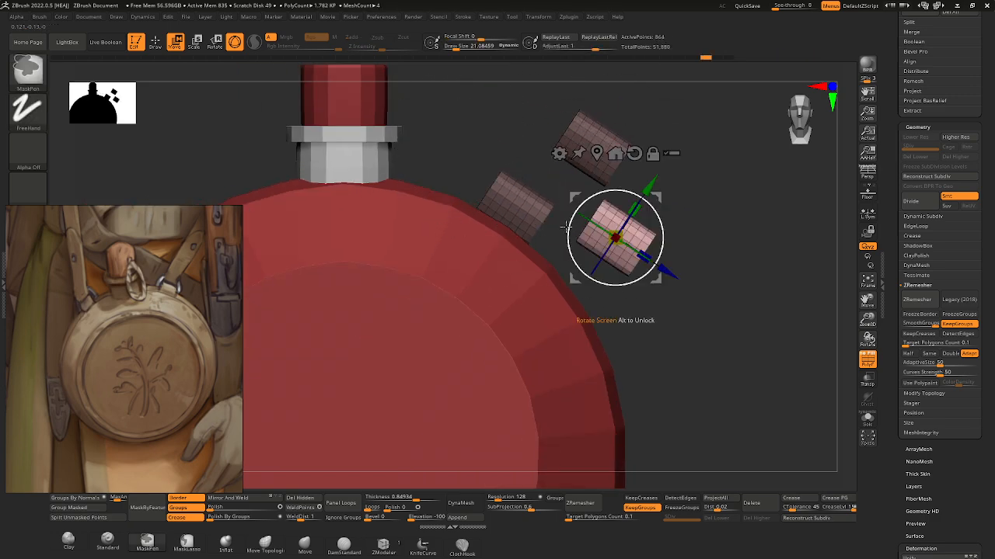
# - Inflate the teardrop ring to thicken its walls, and turn off the polyframe display
pyautogui.moveTo(649, 249); pyautogui.dragTo(545, 246, button='right')
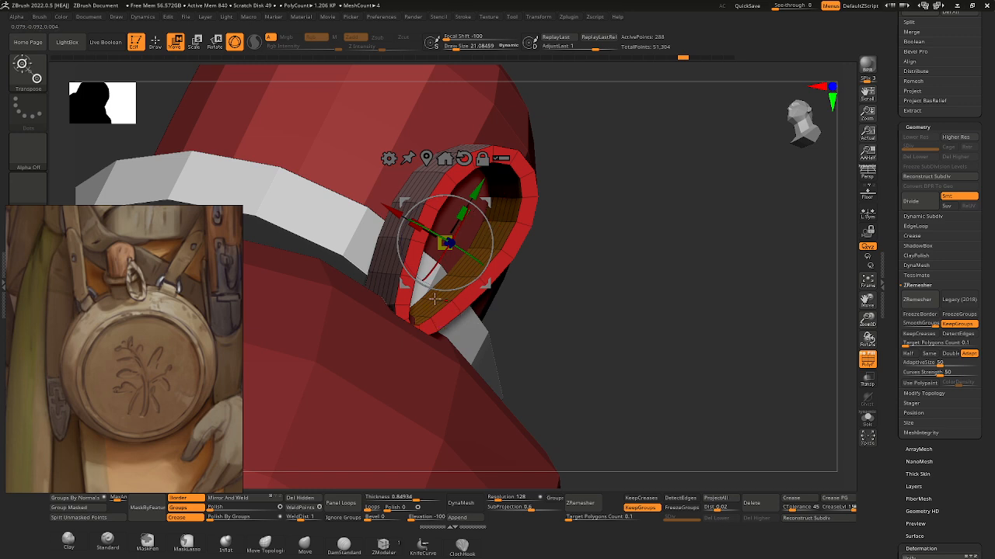
pyautogui.moveTo(450, 249); pyautogui.dragTo(482, 273)
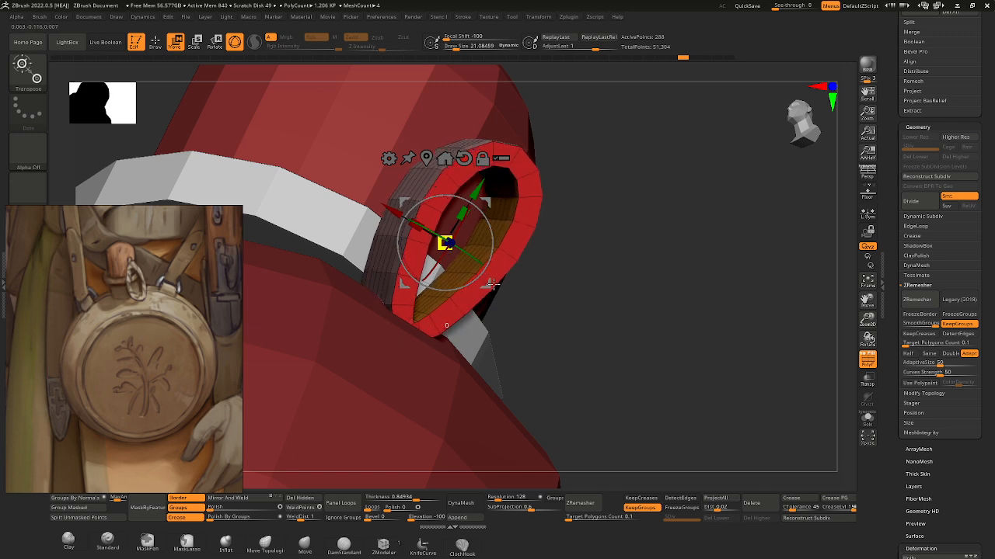
pyautogui.keyDown('ctrl'); pyautogui.moveTo(520, 269); pyautogui.dragTo(568, 296, button='right'); pyautogui.keyUp('ctrl')
pyautogui.click(867, 359)
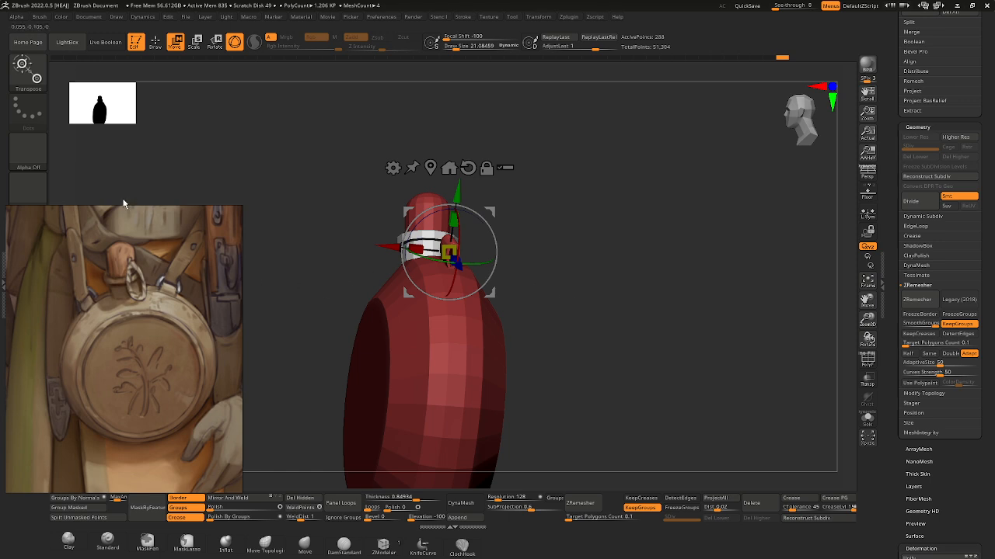
# - Examine the ring's size and placement on the canteen from the side and front against the concept reference
pyautogui.keyDown('ctrl'); pyautogui.moveTo(642, 291); pyautogui.dragTo(588, 324, button='right'); pyautogui.keyUp('ctrl')
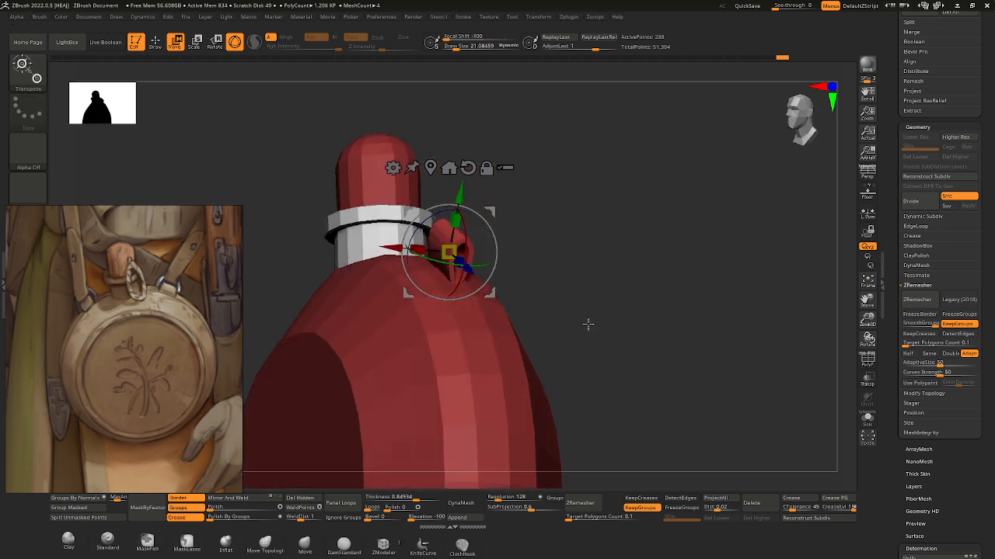
pyautogui.click(156, 42)
pyautogui.moveTo(570, 291)
pyautogui.keyDown('ctrl'); pyautogui.mouseDown(button='right')
pyautogui.moveTo(544, 333)
pyautogui.moveTo(533, 318)
pyautogui.moveTo(558, 319)
pyautogui.moveTo(513, 306)
pyautogui.moveTo(531, 308)
pyautogui.mouseUp(button='right'); pyautogui.keyUp('ctrl')
pyautogui.moveTo(531, 308)
pyautogui.keyDown('ctrl'); pyautogui.mouseDown(button='right')
pyautogui.moveTo(582, 337)
pyautogui.moveTo(473, 282)
pyautogui.moveTo(527, 310)
pyautogui.mouseUp(button='right'); pyautogui.keyUp('ctrl')
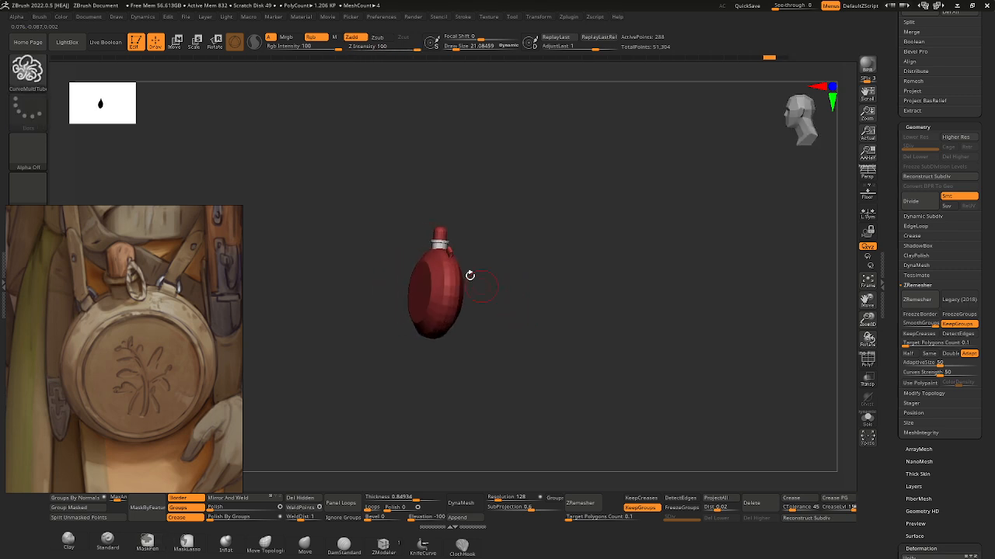
pyautogui.moveTo(470, 275); pyautogui.dragTo(450, 253, button='right')
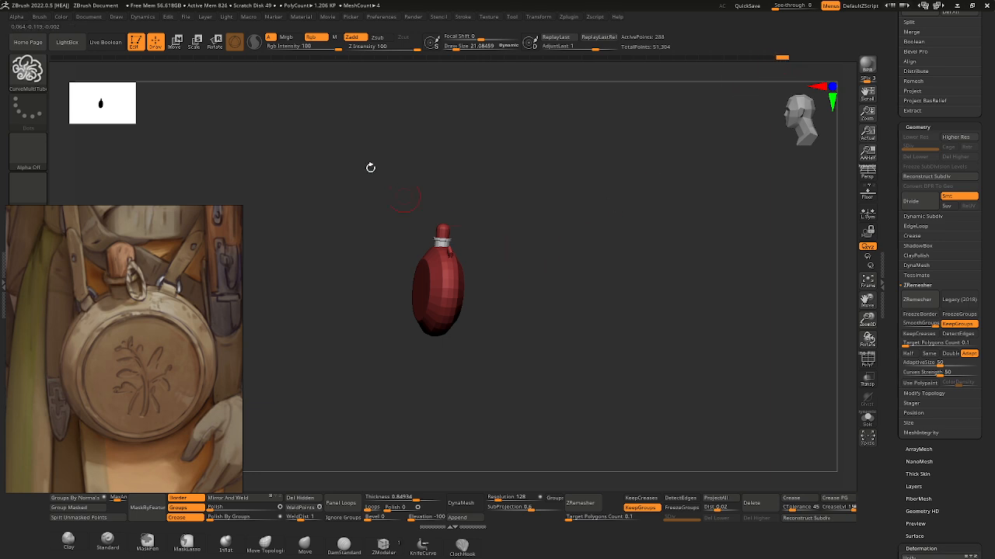
pyautogui.click(204, 43)
pyautogui.scroll(3, 458, 245)
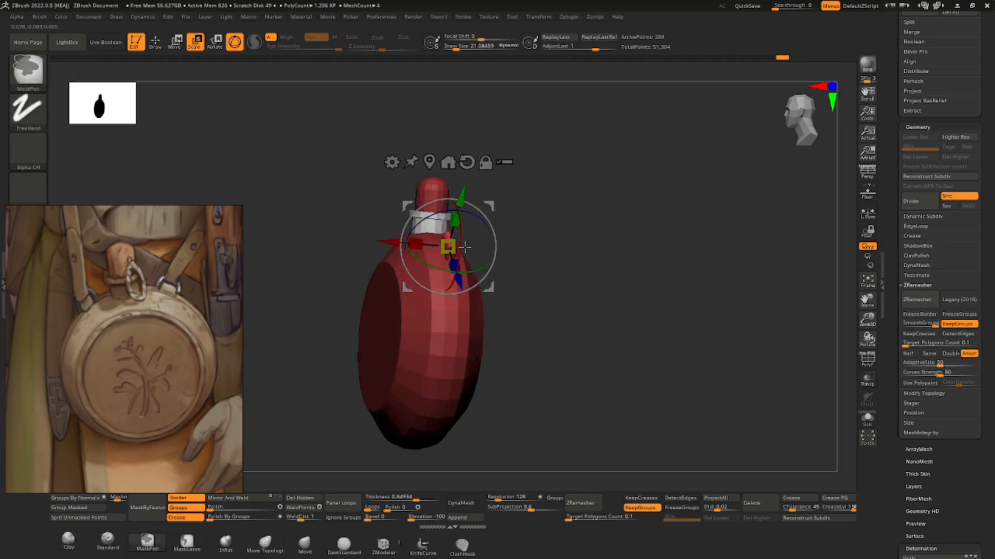
pyautogui.moveTo(564, 253)
pyautogui.mouseDown()
pyautogui.moveTo(553, 254)
pyautogui.moveTo(611, 275)
pyautogui.moveTo(565, 275)
pyautogui.moveTo(524, 257)
pyautogui.moveTo(590, 333)
pyautogui.moveTo(560, 298)
pyautogui.moveTo(560, 273)
pyautogui.moveTo(554, 307)
pyautogui.moveTo(177, 312)
pyautogui.mouseUp()
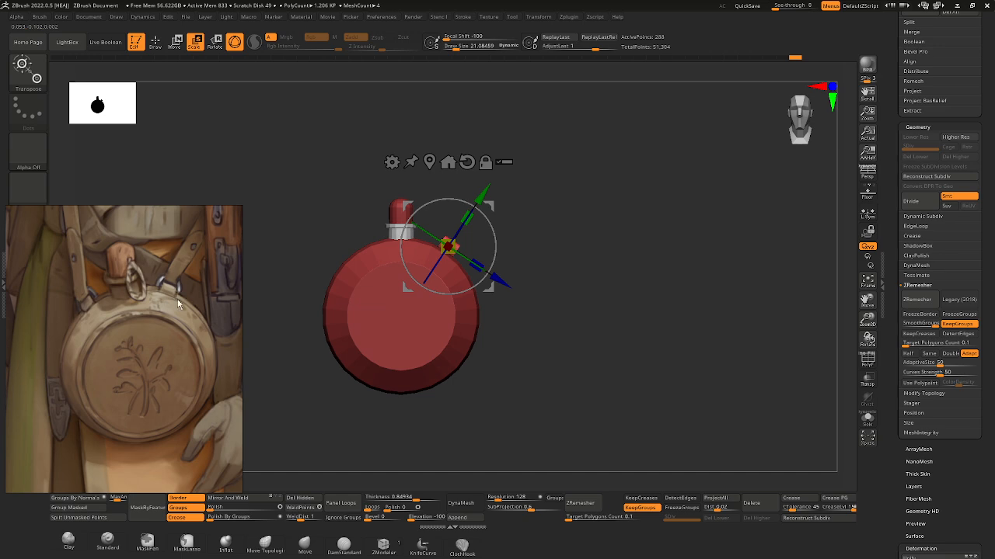
pyautogui.moveTo(584, 269); pyautogui.dragTo(564, 332)
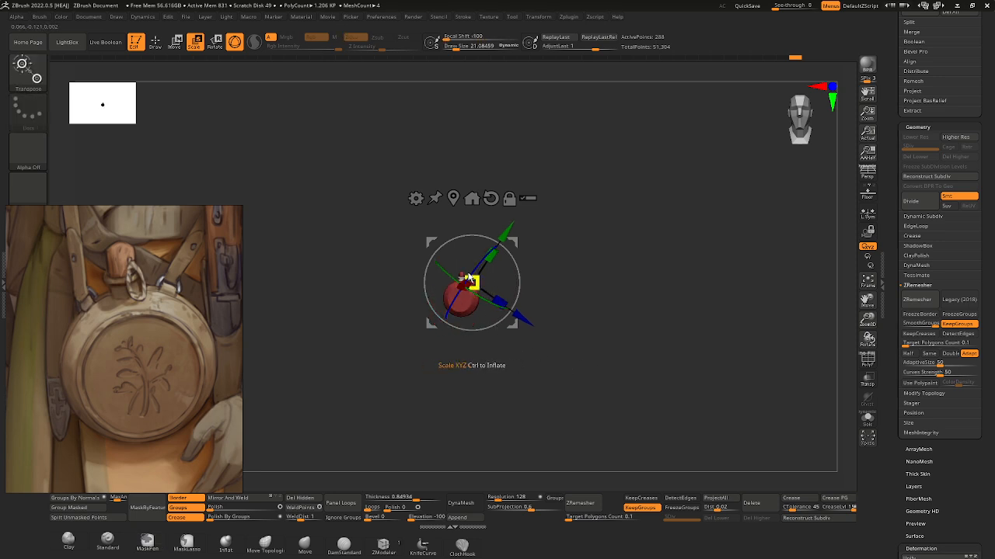
pyautogui.keyDown('ctrl'); pyautogui.moveTo(523, 289); pyautogui.dragTo(576, 377, button='right'); pyautogui.keyUp('ctrl')
pyautogui.moveTo(576, 377); pyautogui.dragTo(513, 304, button='right')
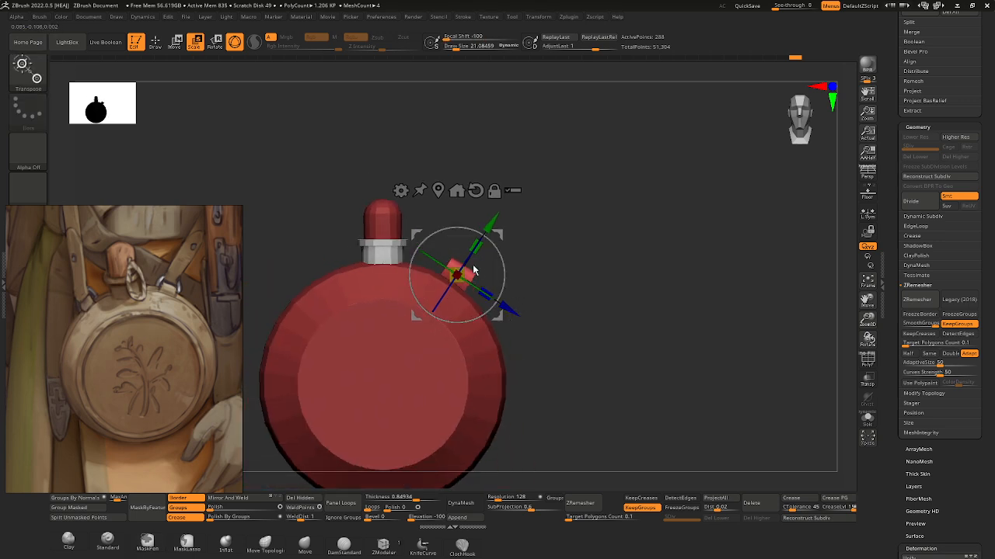
# - Check the ring's proportions from several angles and nudge it slightly along the slope of the shoulder
pyautogui.moveTo(467, 275); pyautogui.dragTo(468, 275)
pyautogui.hotkey('ctrl', 'z')
pyautogui.moveTo(505, 289)
pyautogui.keyDown('ctrl'); pyautogui.mouseDown(button='right')
pyautogui.moveTo(516, 293)
pyautogui.moveTo(504, 290)
pyautogui.mouseUp(button='right'); pyautogui.keyUp('ctrl')
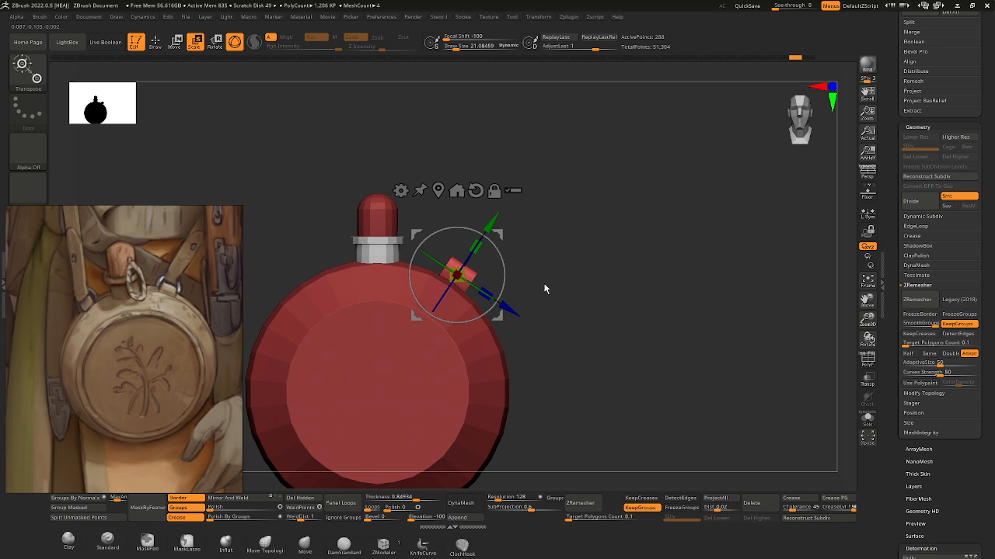
pyautogui.moveTo(544, 289); pyautogui.dragTo(458, 272)
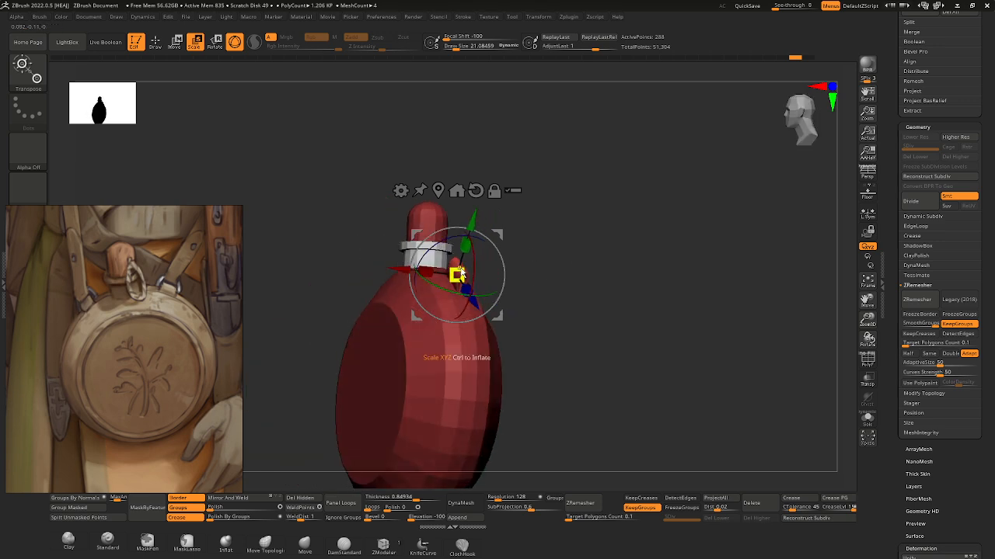
pyautogui.moveTo(520, 262); pyautogui.dragTo(463, 276)
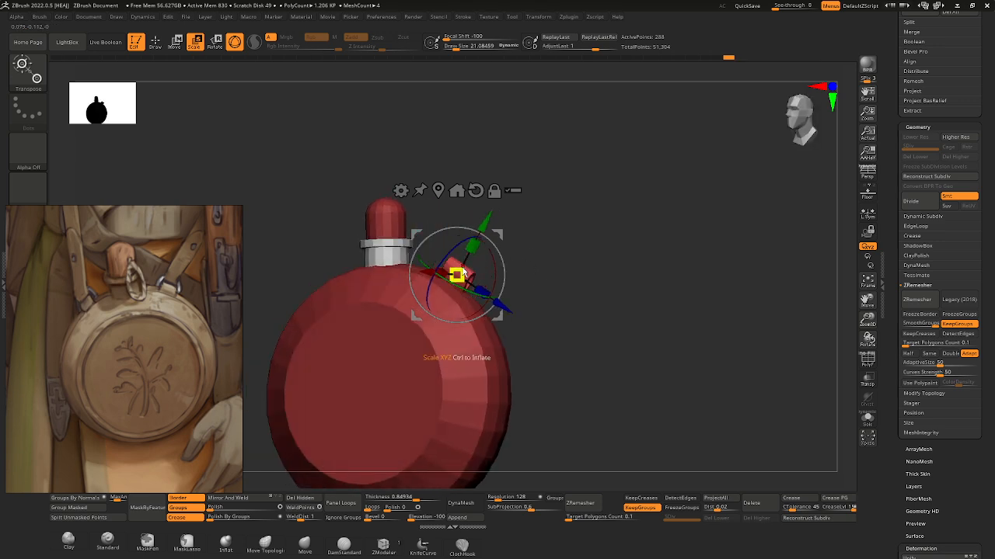
pyautogui.moveTo(547, 270); pyautogui.dragTo(202, 295)
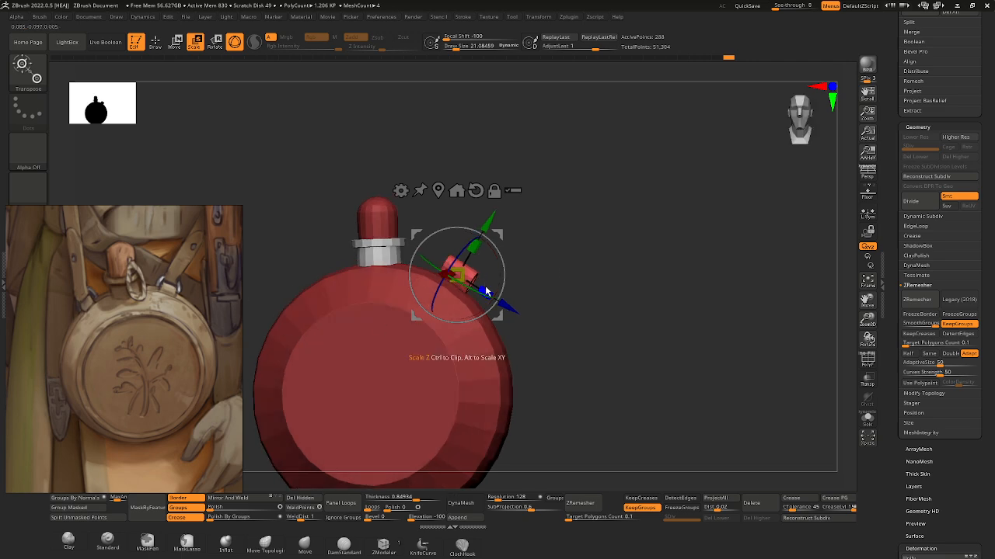
pyautogui.moveTo(467, 278); pyautogui.dragTo(472, 284)
pyautogui.moveTo(540, 331)
pyautogui.keyDown('ctrl'); pyautogui.mouseDown(button='right')
pyautogui.moveTo(546, 288)
pyautogui.moveTo(571, 408)
pyautogui.mouseUp(button='right'); pyautogui.keyUp('ctrl')
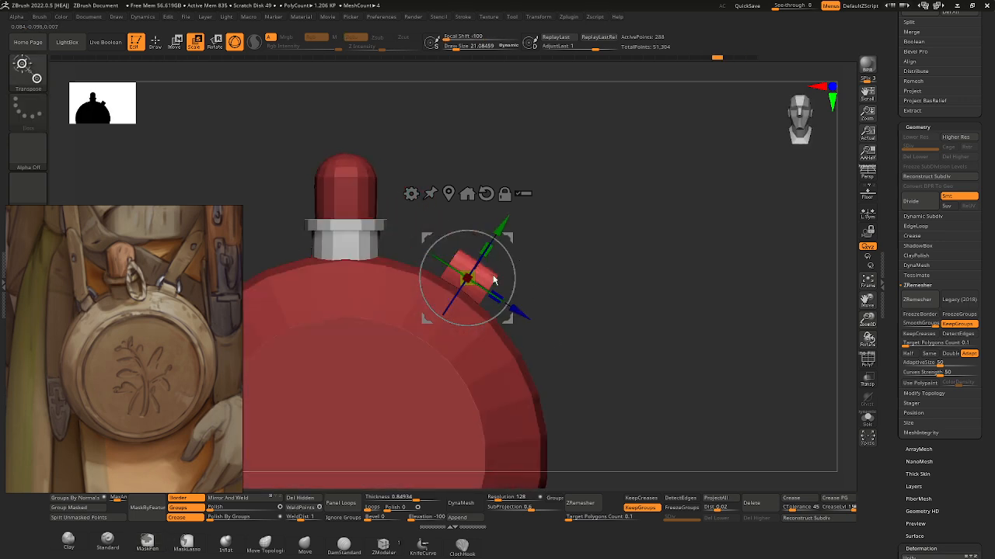
pyautogui.moveTo(557, 288); pyautogui.dragTo(528, 278, button='right')
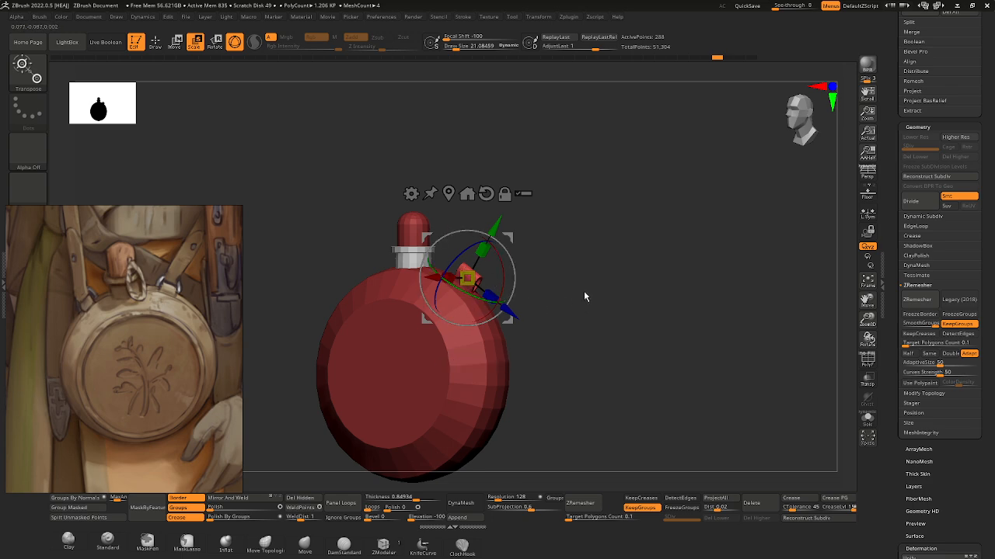
pyautogui.moveTo(583, 290)
pyautogui.mouseDown()
pyautogui.moveTo(543, 294)
pyautogui.moveTo(566, 296)
pyautogui.mouseUp()
pyautogui.keyDown('ctrl'); pyautogui.moveTo(483, 284); pyautogui.dragTo(459, 273, button='right'); pyautogui.keyUp('ctrl')
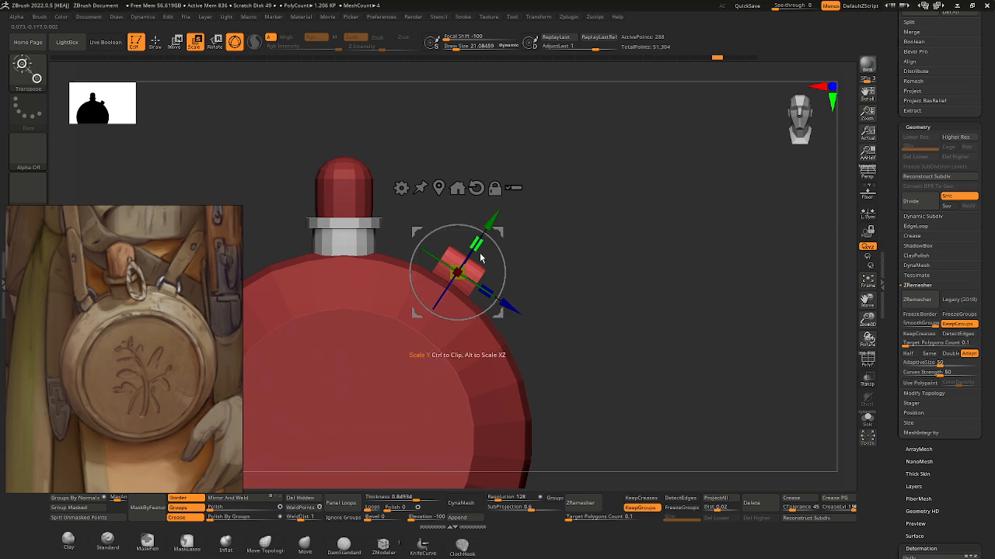
pyautogui.moveTo(541, 274); pyautogui.dragTo(592, 257, button='right')
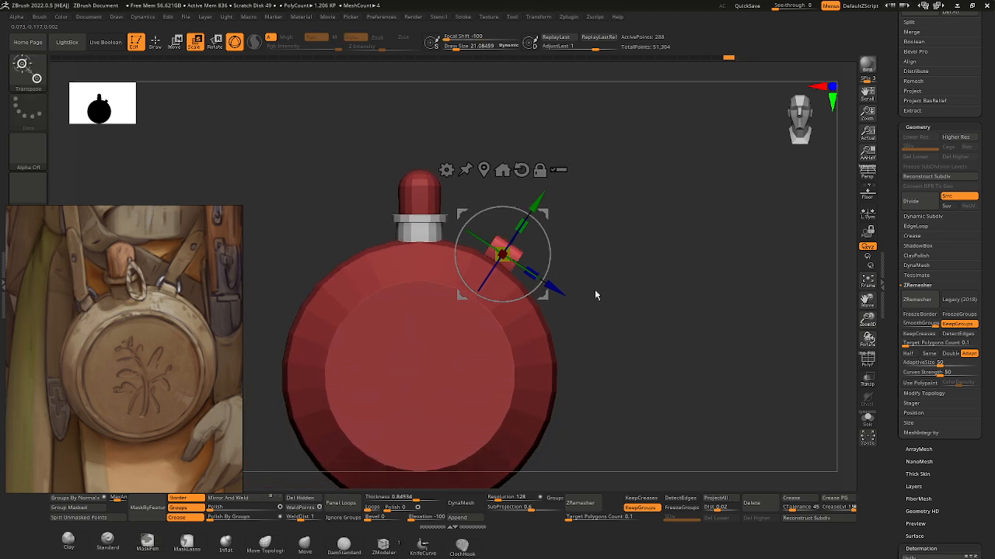
pyautogui.moveTo(550, 285); pyautogui.dragTo(552, 286)
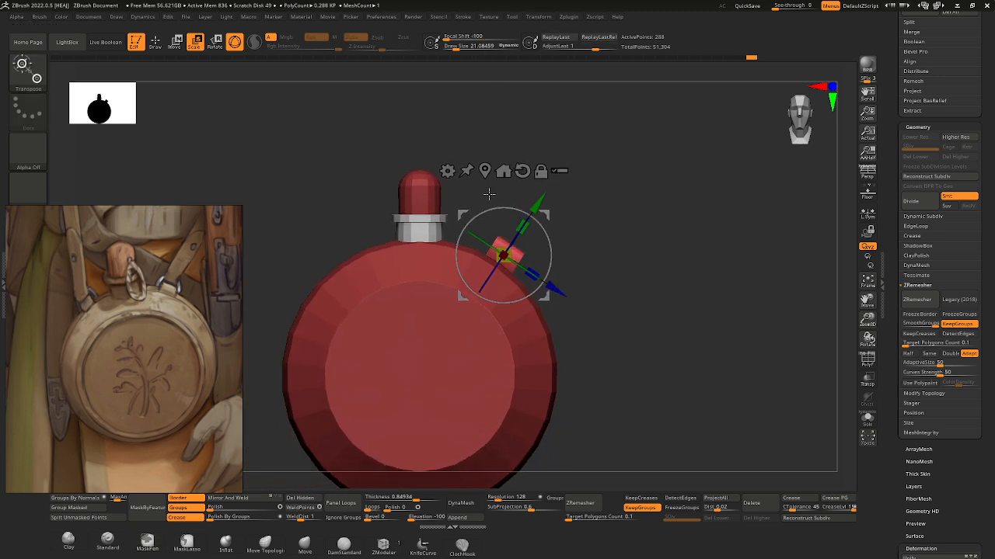
# - Mirror the ring onto the opposite shoulder of the canteen with SubTool Master
pyautogui.click(568, 17)
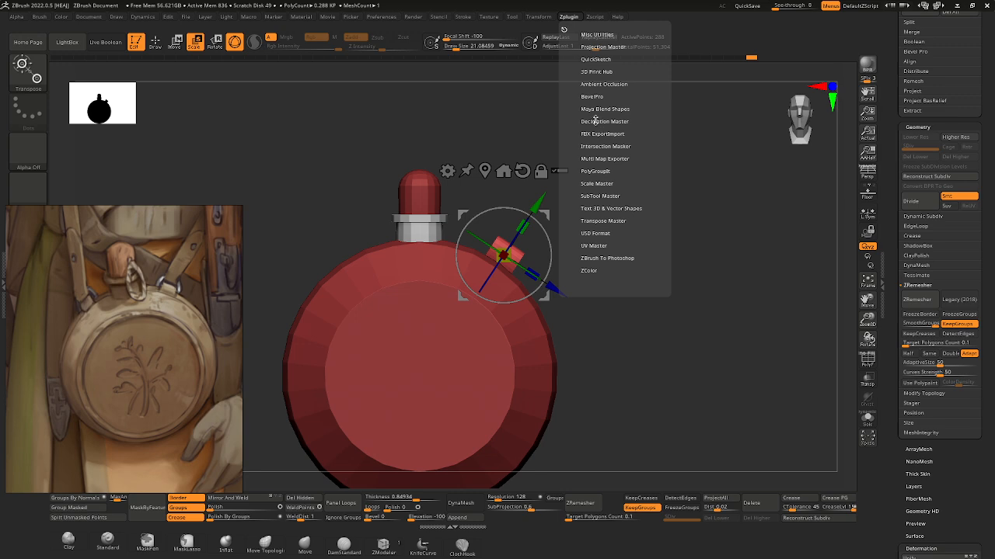
pyautogui.click(598, 197)
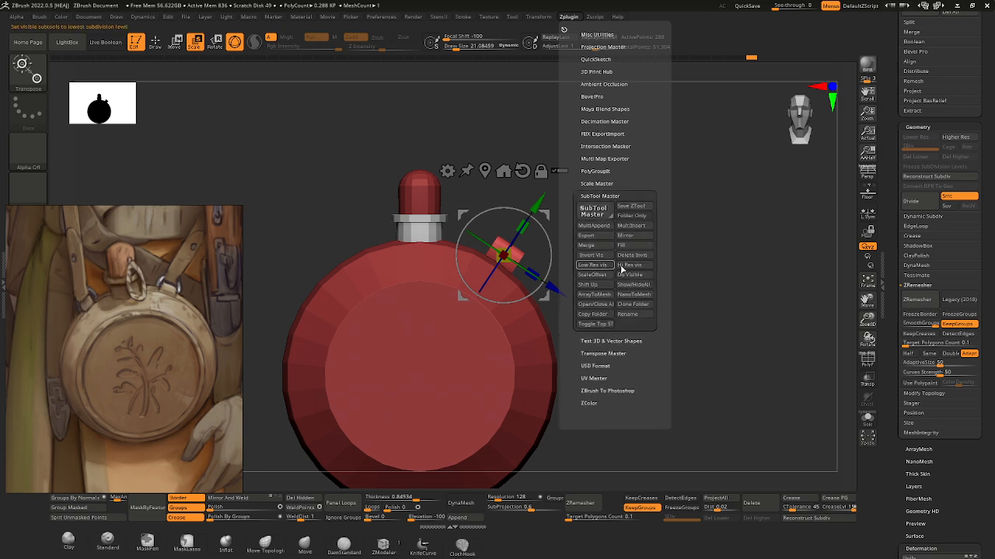
pyautogui.click(634, 241)
pyautogui.click(446, 266)
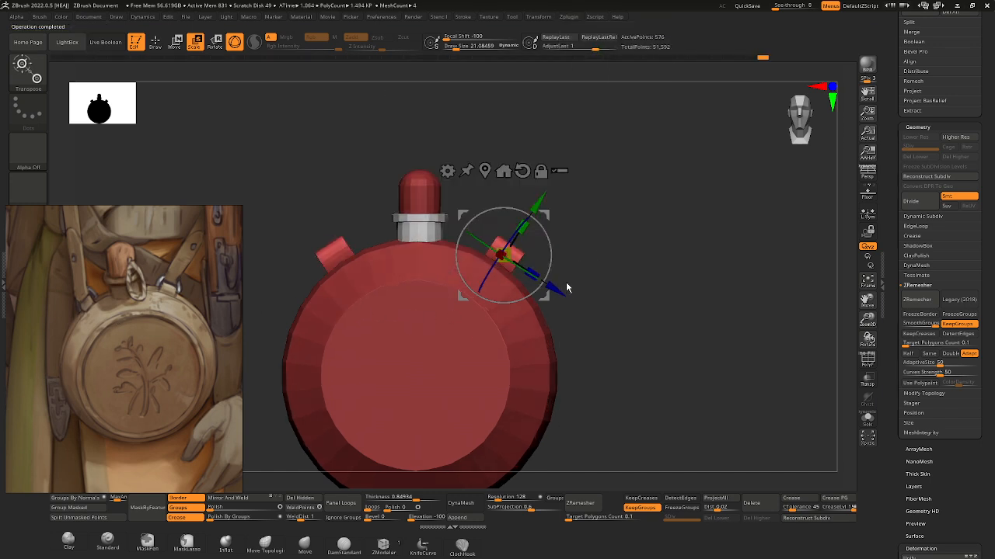
# - Rotate both mirrored rings slightly and move them symmetrically up the shoulders, closer to the neck
pyautogui.moveTo(543, 220); pyautogui.dragTo(541, 226)
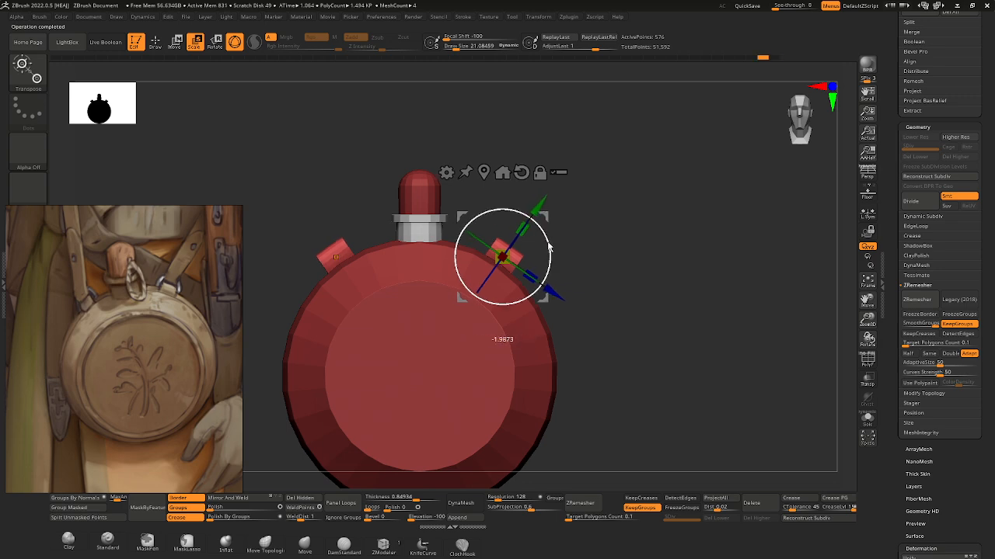
pyautogui.moveTo(551, 291); pyautogui.dragTo(540, 284)
pyautogui.moveTo(527, 204); pyautogui.dragTo(526, 202)
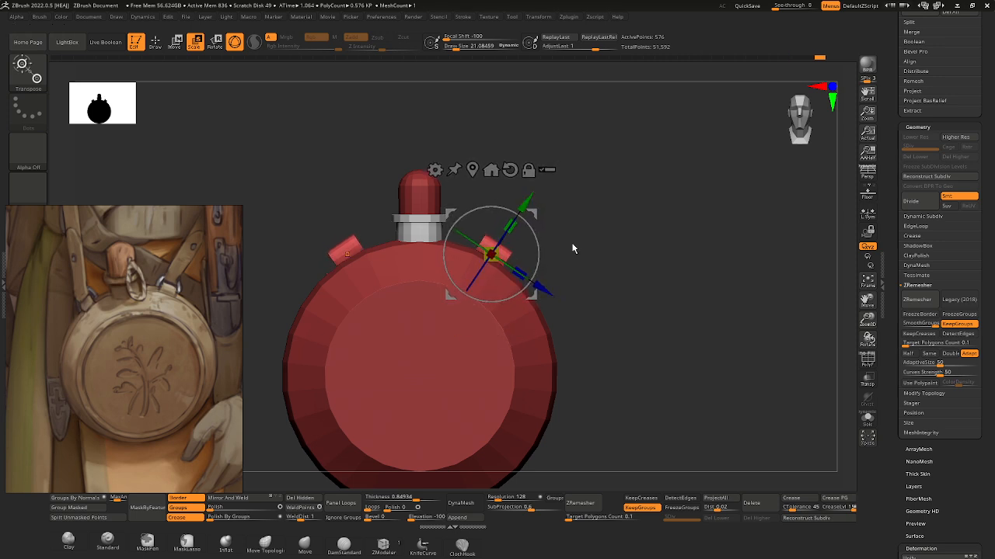
pyautogui.moveTo(573, 248)
pyautogui.mouseDown(button='right')
pyautogui.moveTo(521, 251)
pyautogui.moveTo(569, 254)
pyautogui.moveTo(538, 257)
pyautogui.moveTo(523, 242)
pyautogui.moveTo(589, 305)
pyautogui.moveTo(500, 311)
pyautogui.moveTo(446, 377)
pyautogui.mouseUp(button='right')
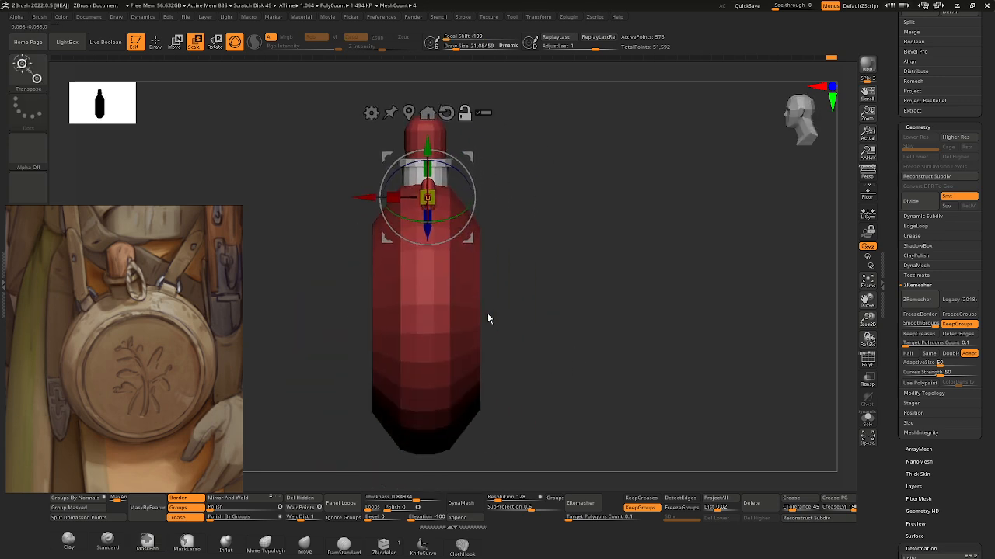